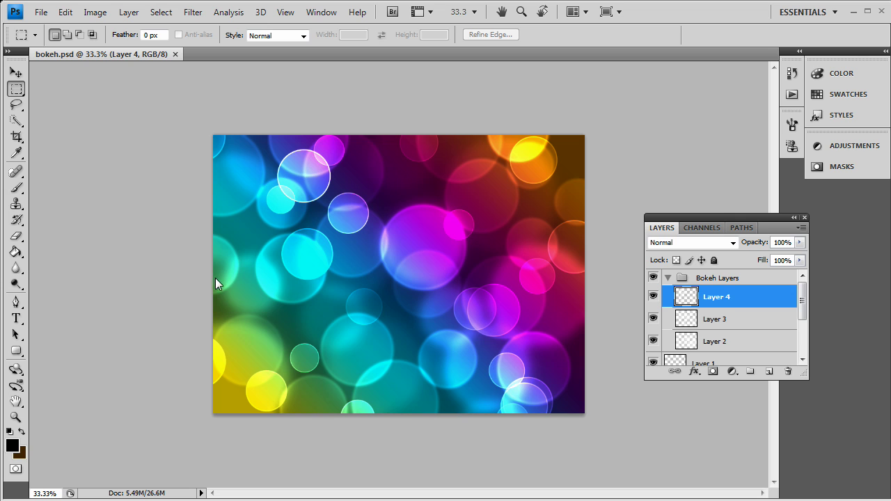
Step: Create a new blank document 1600 pixels wide and 1200 pixels high
click(41, 12)
click(50, 27)
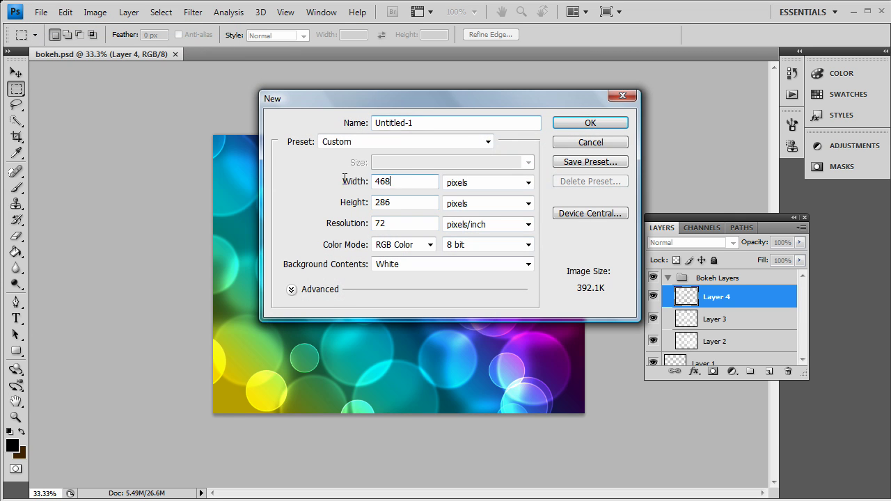
double_click(390, 181)
text(1600)
key(Tab)
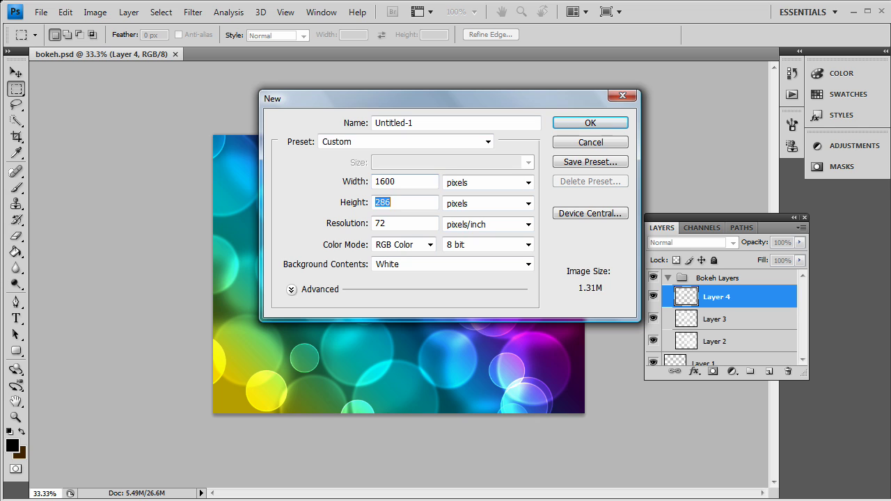
text(1200)
key(Return)
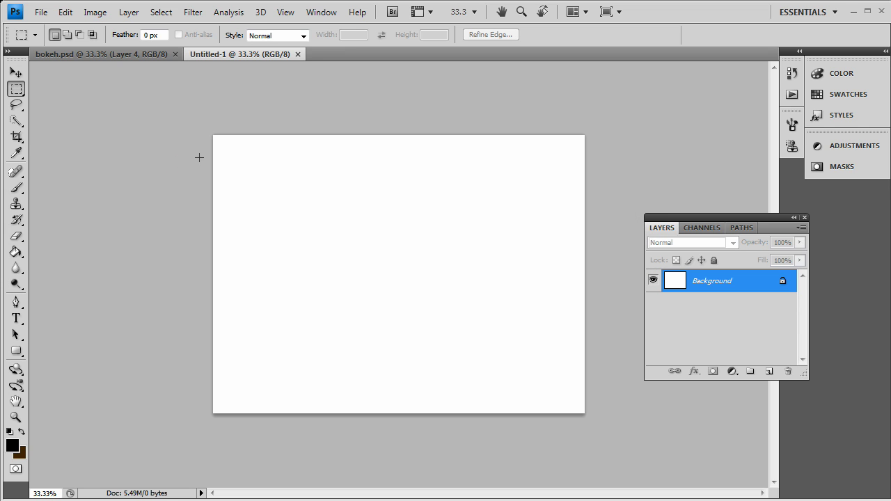
Step: Add a new empty layer above the Background, hide the Background layer, and keep the new layer selected
click(769, 371)
click(653, 305)
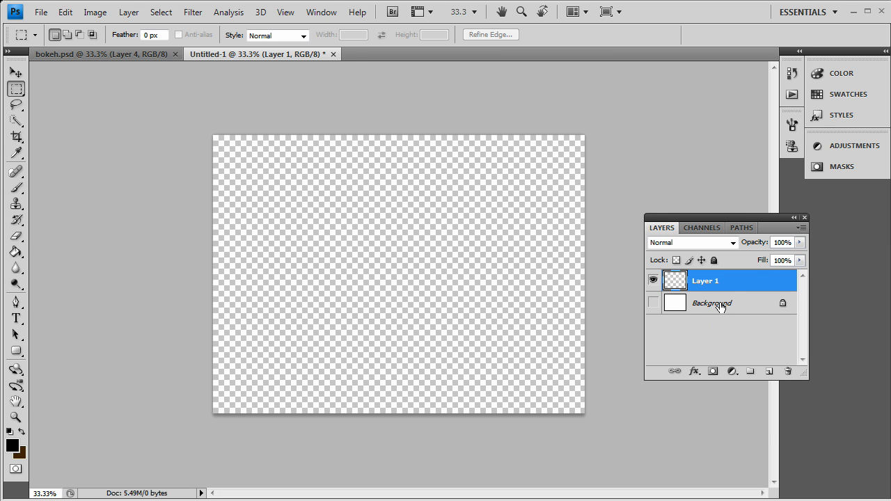
click(720, 306)
click(724, 287)
Step: Draw a black circle about 480 px in diameter with the Ellipse tool and move it to the canvas centre
click(17, 350)
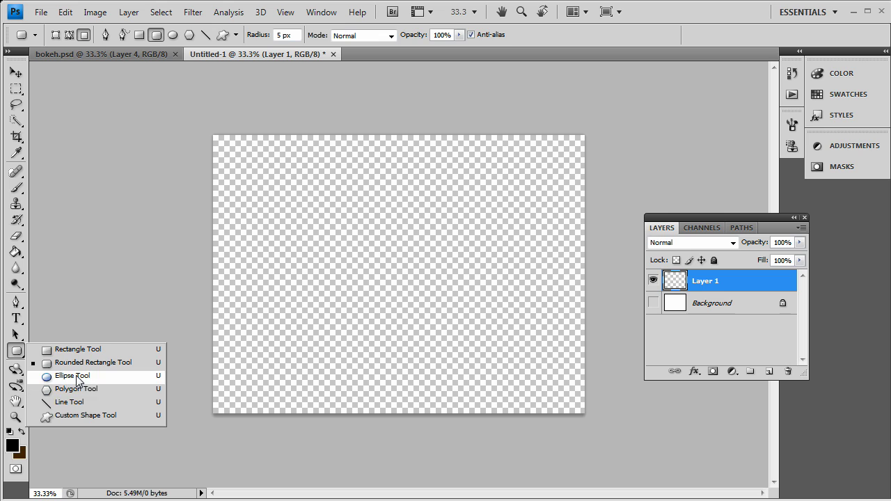
click(73, 376)
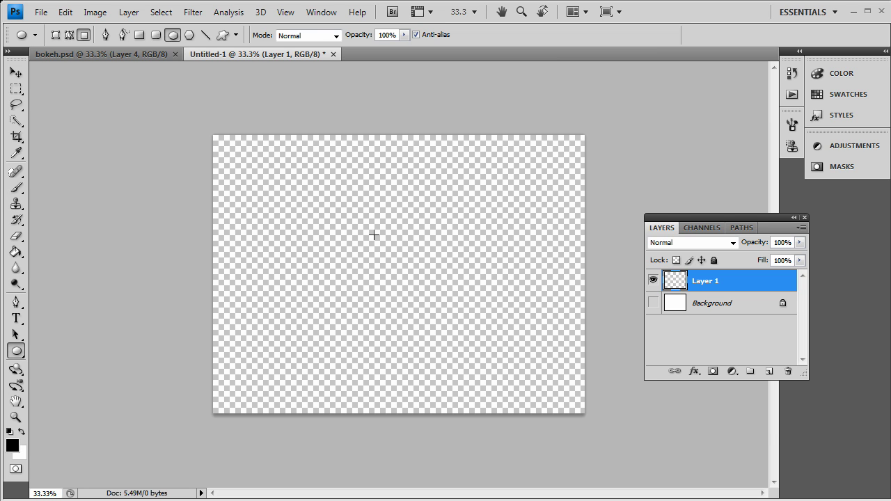
drag(355, 233, 466, 344)
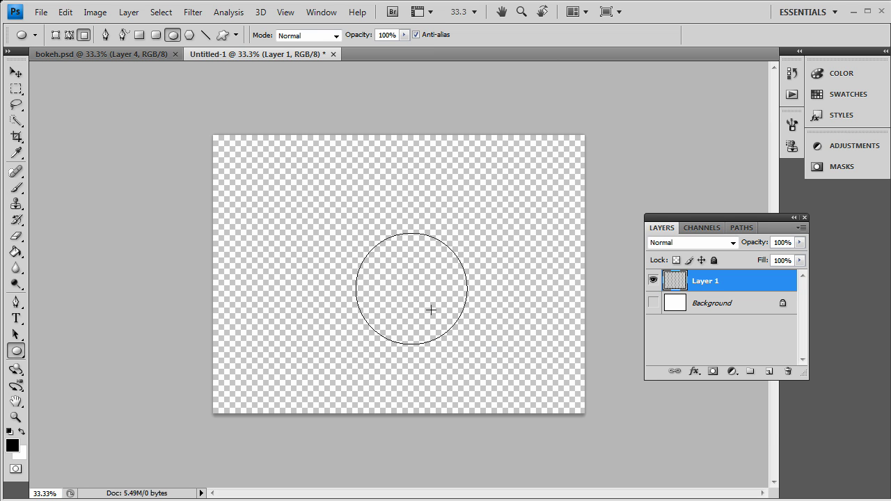
key(v)
drag(406, 290, 392, 268)
Step: Reduce the circle layer's fill to 52%, leaving its opacity at 100%
click(799, 243)
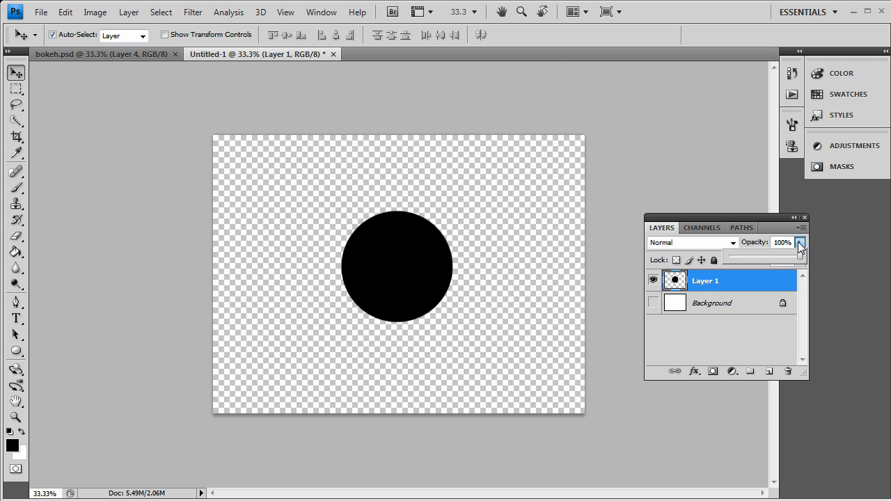
click(799, 260)
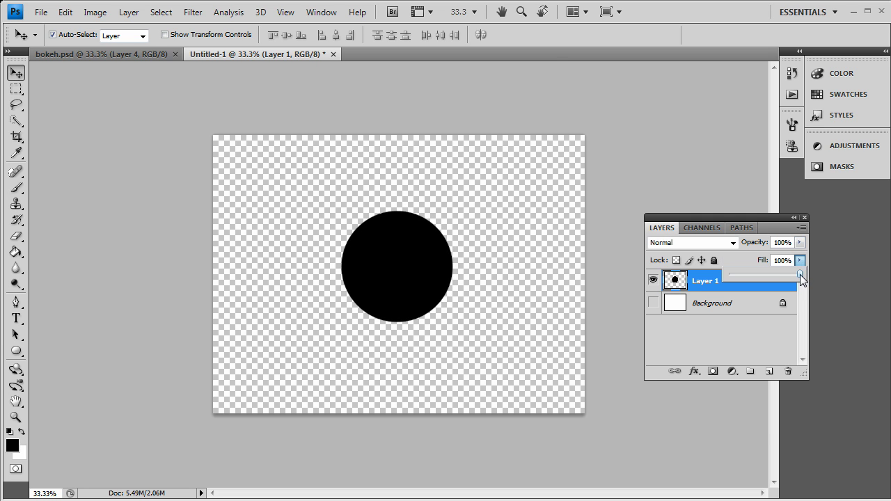
drag(771, 277, 767, 277)
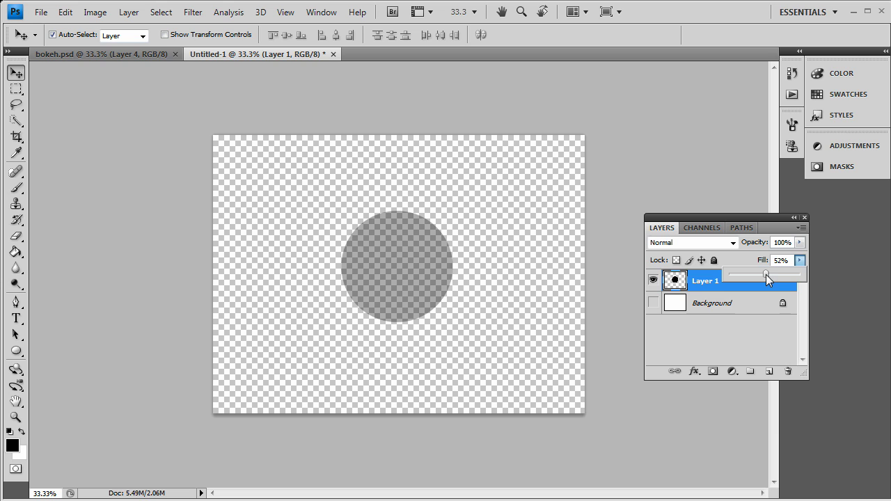
double_click(759, 217)
click(681, 242)
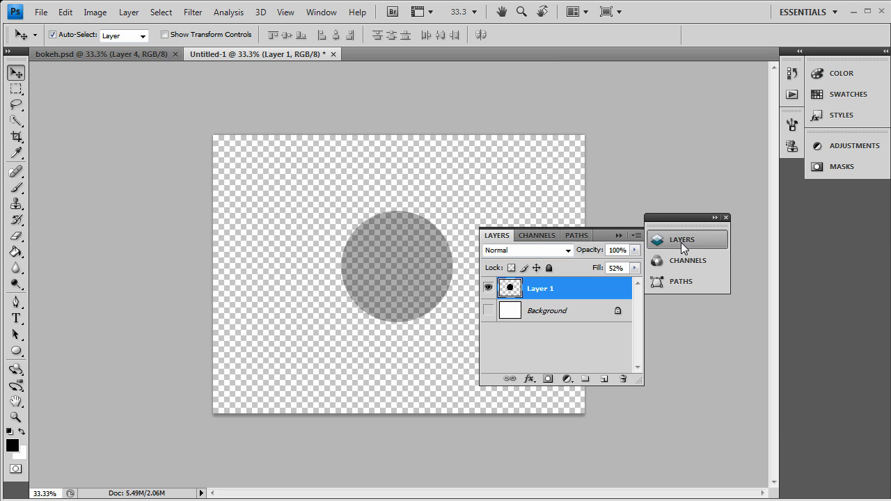
click(713, 217)
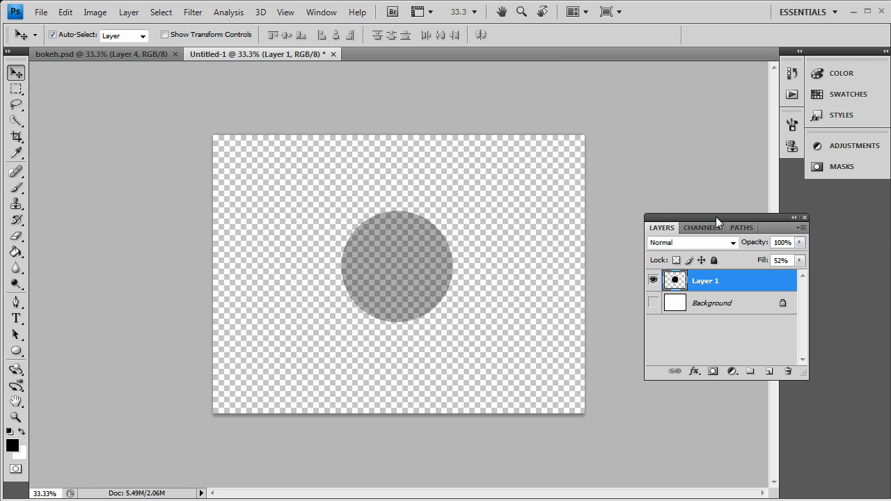
Step: Add a black Stroke layer style to the circle layer, with size 10 px and position Inside
right_click(730, 281)
click(745, 198)
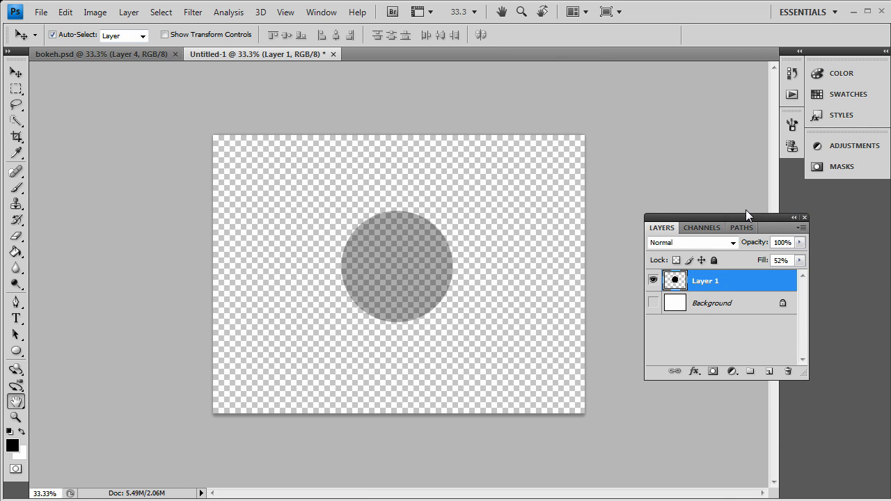
click(443, 334)
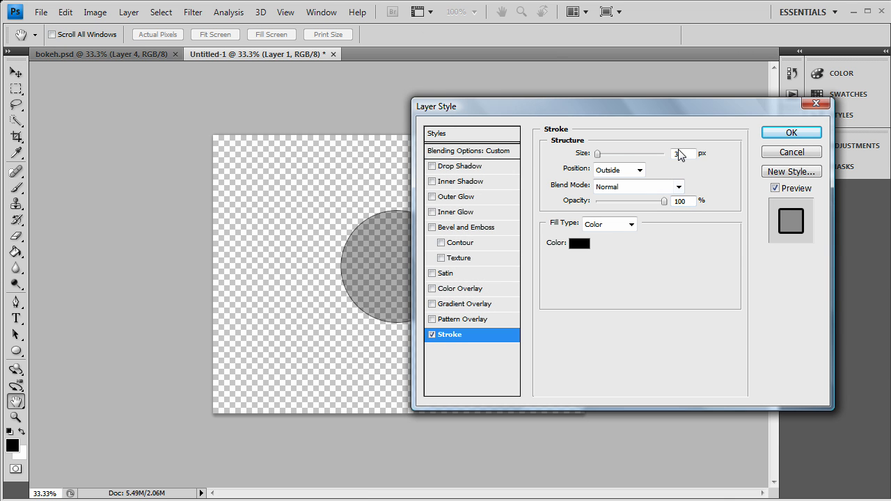
text(10)
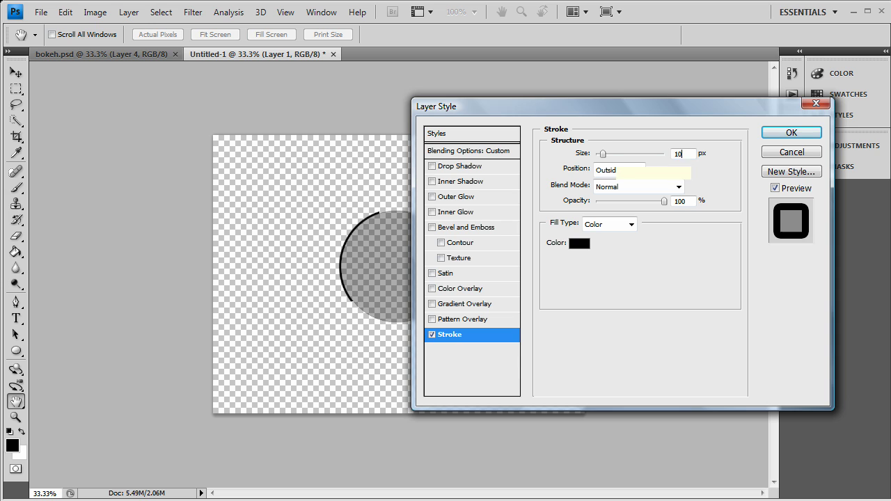
click(620, 169)
click(618, 196)
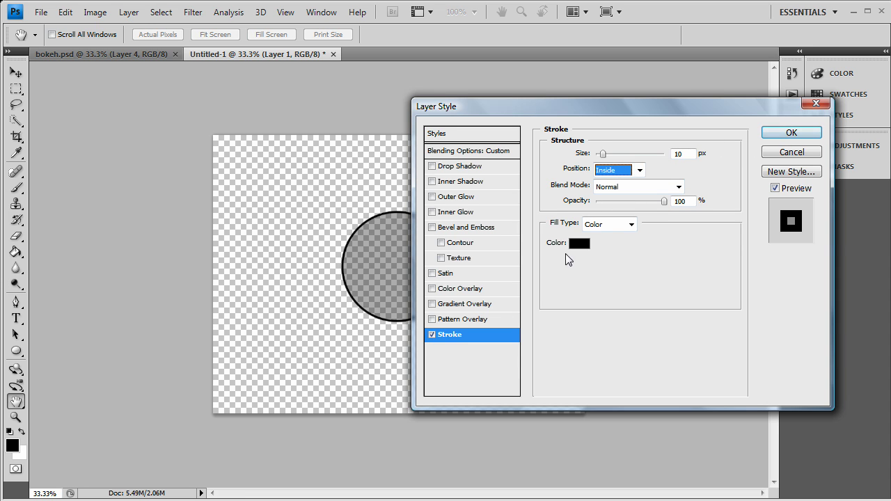
click(579, 243)
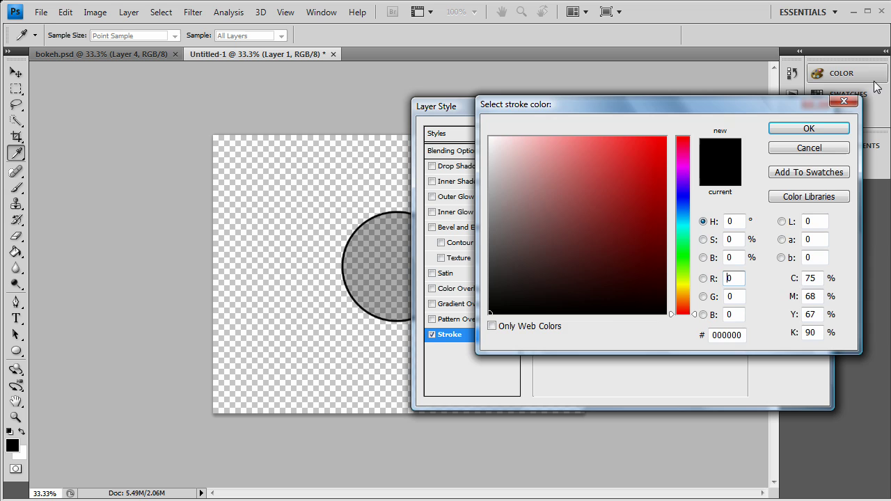
click(809, 128)
click(802, 129)
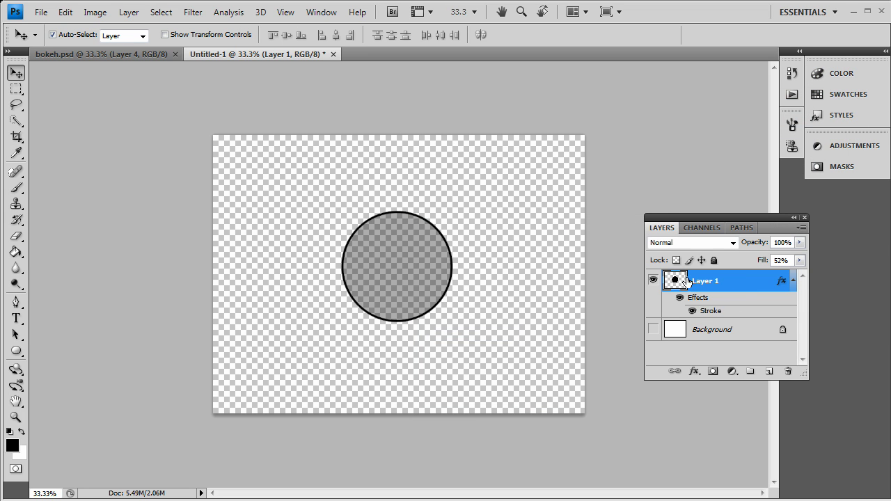
Step: Load the circle layer as a selection and define it as a brush preset named Bokeh
ctrl+click(675, 283)
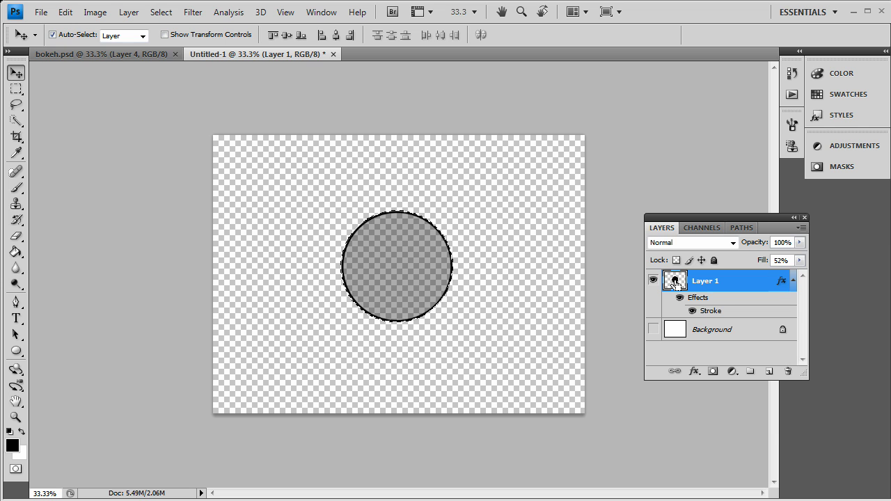
click(65, 12)
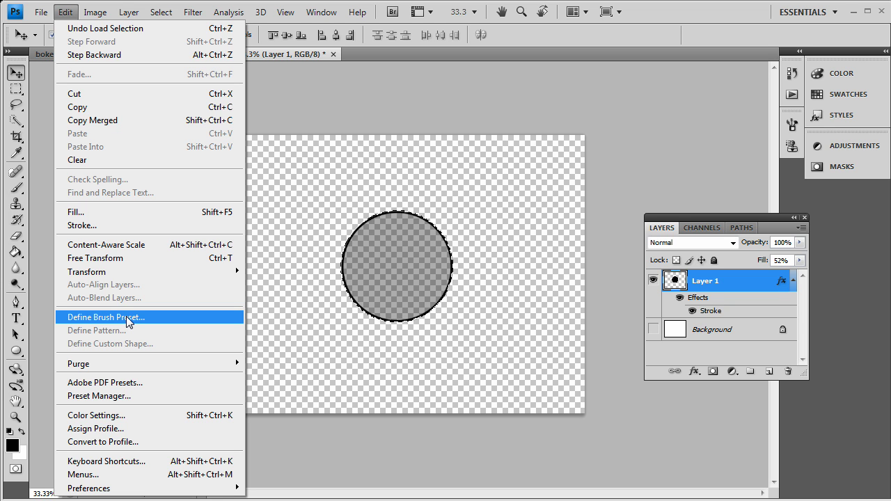
click(128, 318)
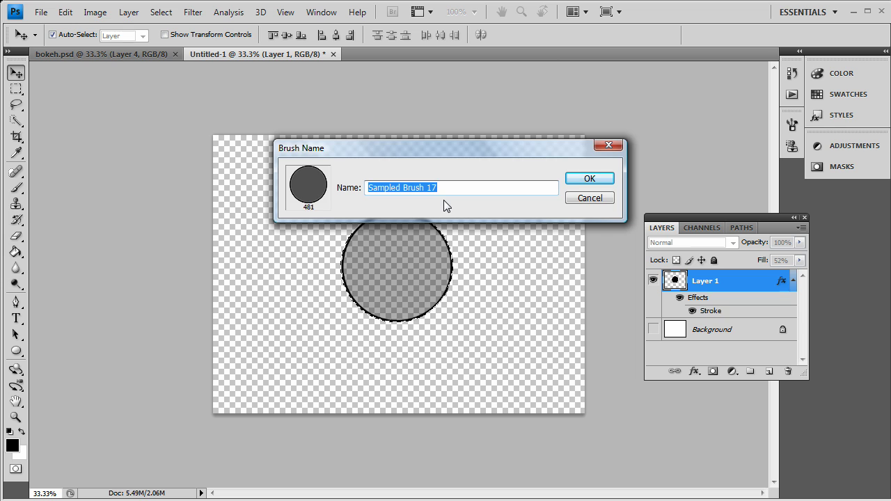
text(Bokeh)
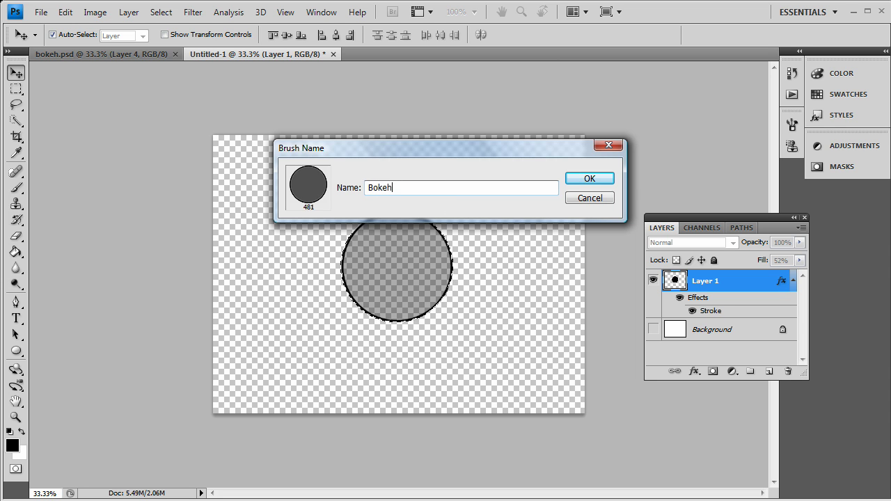
mouse_move(539, 142)
mouse_down()
mouse_move(463, 156)
mouse_move(464, 145)
mouse_move(478, 156)
mouse_up()
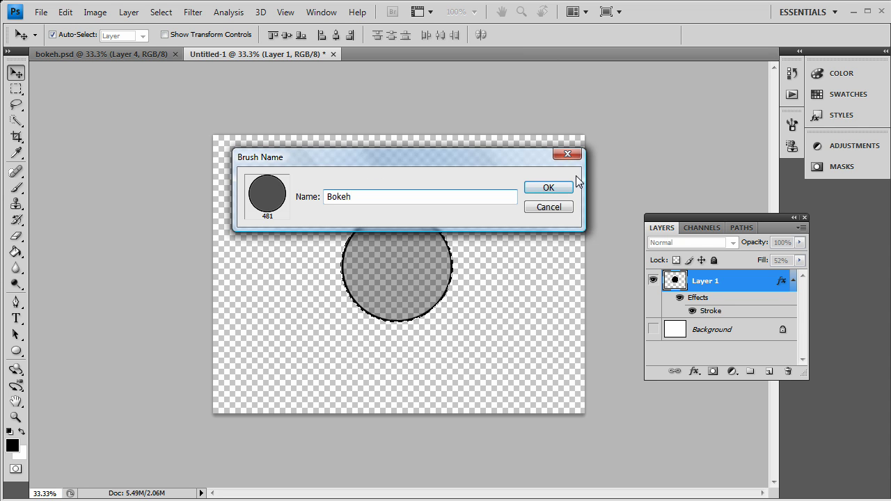
click(548, 186)
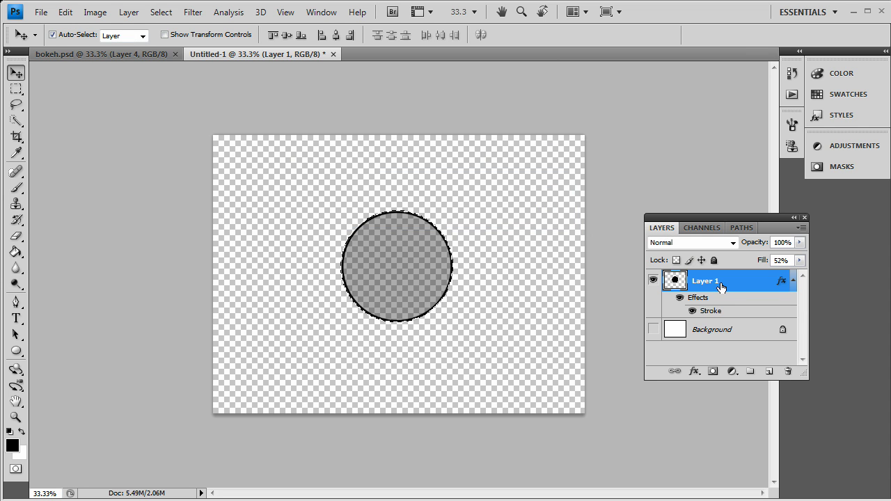
Step: Delete the circle layer and clear the circular selection
drag(721, 290, 789, 371)
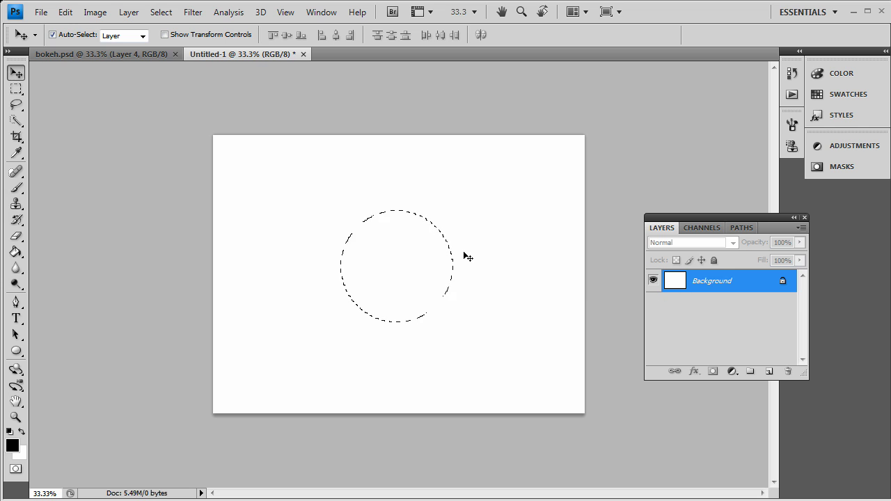
click(17, 90)
click(195, 96)
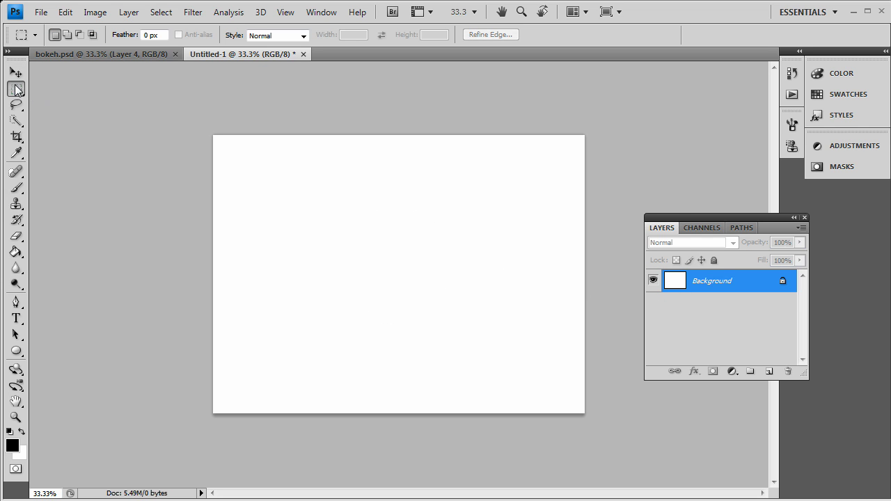
click(16, 72)
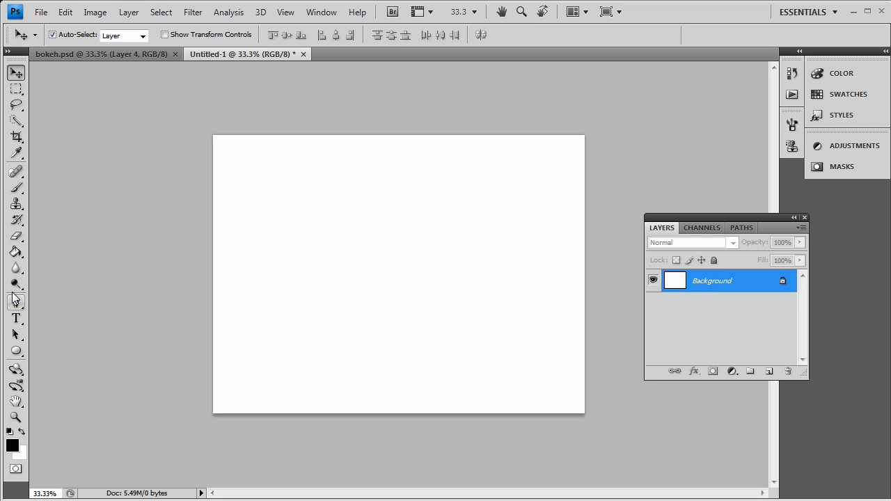
Step: Set the foreground colour to dark grey 2a2a2a and fill the Background layer with it using the Paint Bucket
click(16, 252)
click(12, 446)
drag(509, 294, 470, 285)
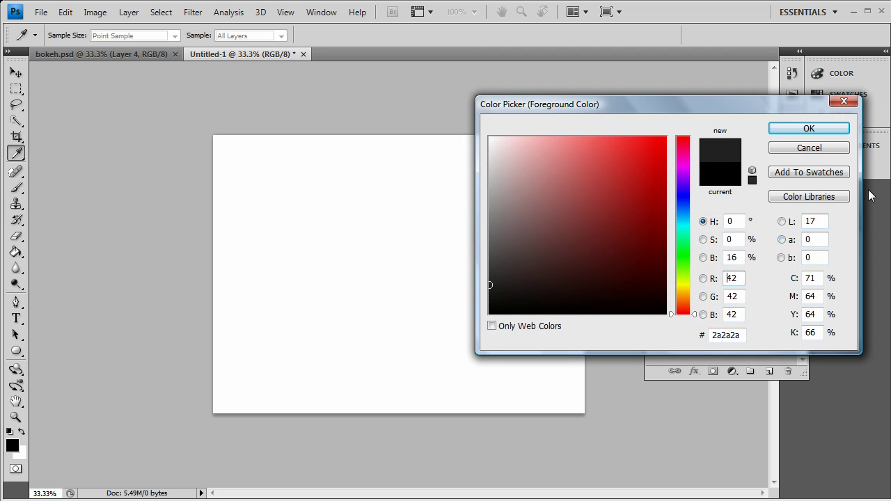
click(808, 130)
key(g)
click(296, 228)
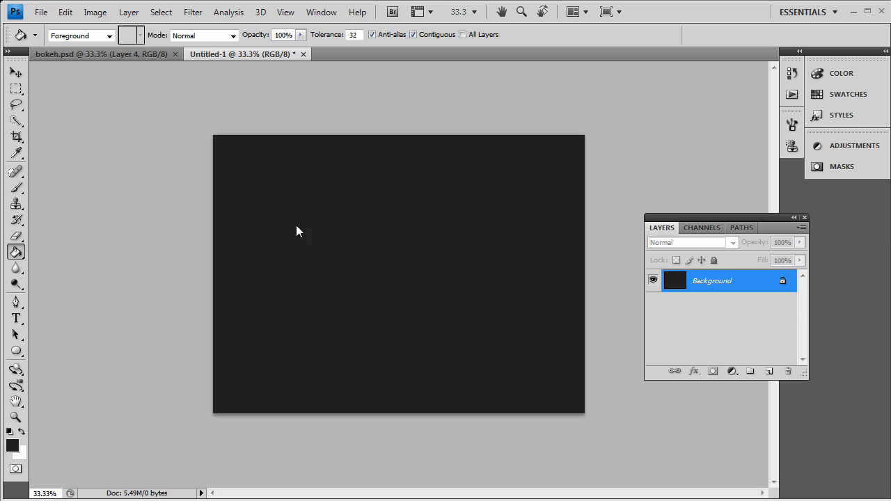
Step: Add a new layer filled with the dark grey foreground colour and name it Gradient
click(769, 372)
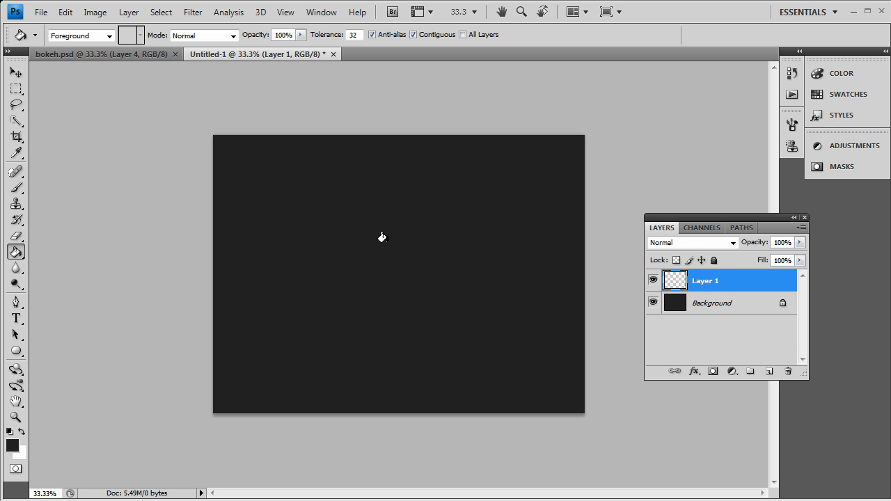
double_click(710, 281)
text(Gradient)
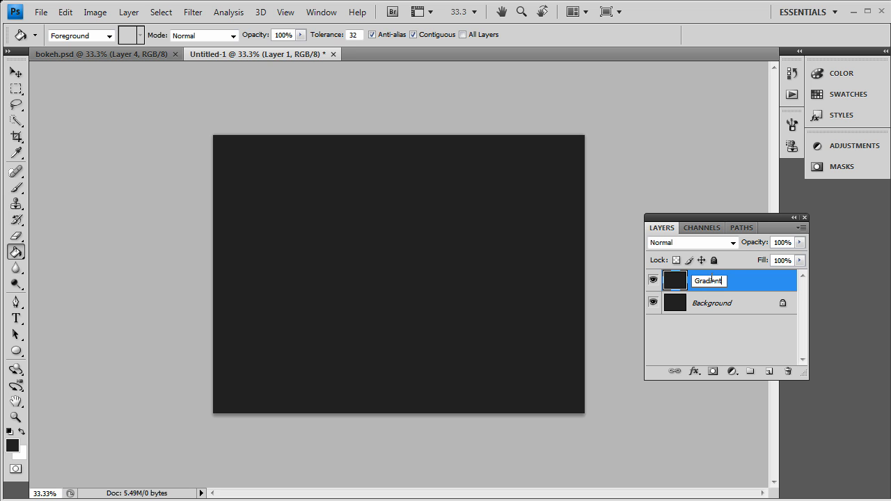
key(Return)
Step: Enable a Gradient Overlay on the Gradient layer and add two intermediate colour stops to its gradient, the second at 70%
right_click(710, 281)
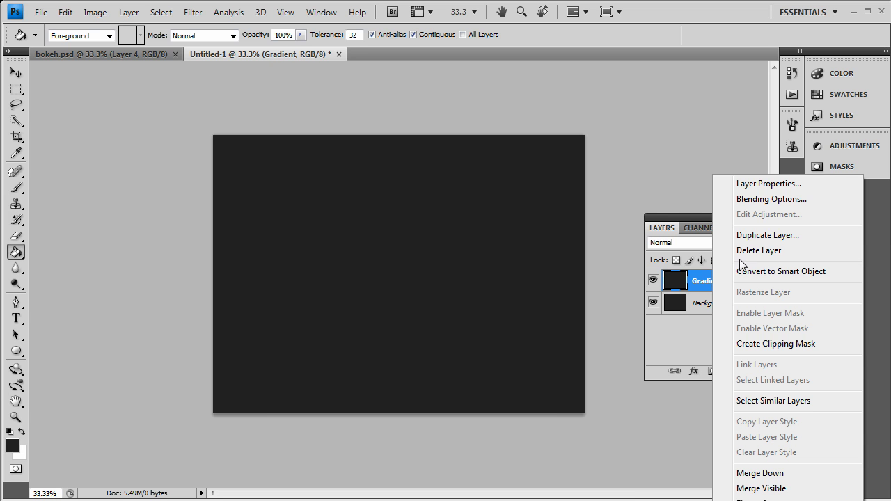
click(764, 202)
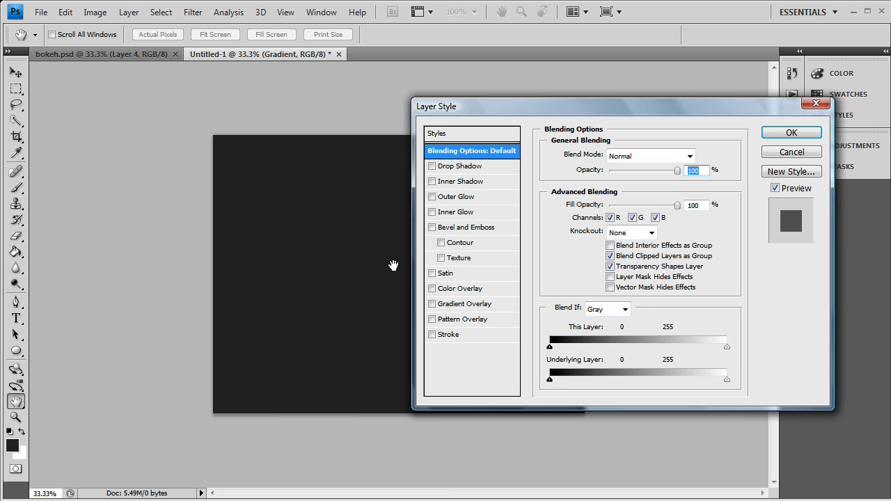
click(454, 304)
click(630, 182)
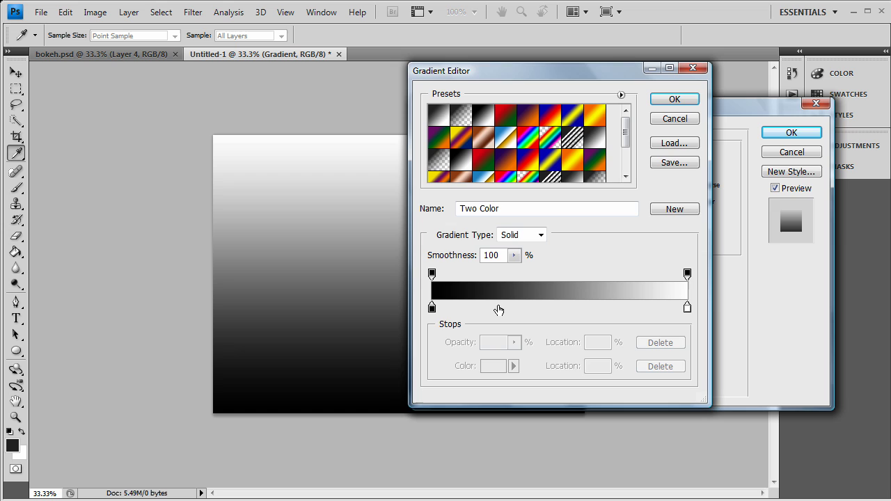
click(506, 307)
click(620, 307)
drag(620, 309, 610, 308)
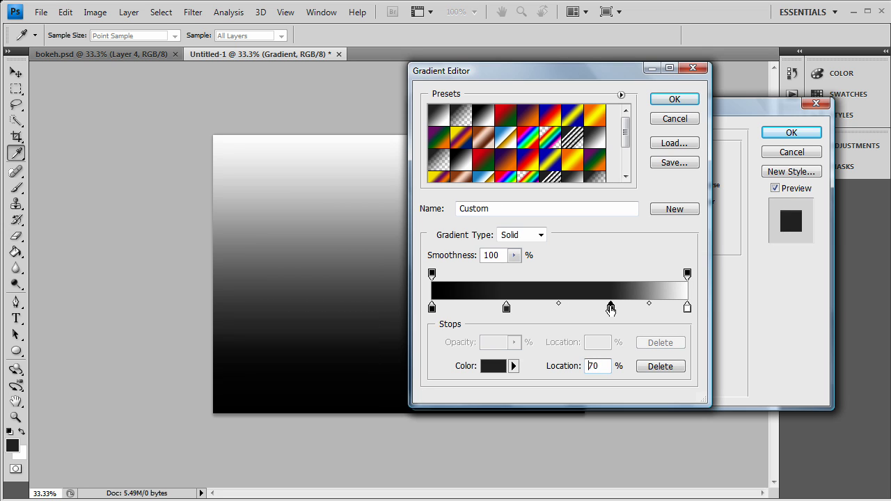
Step: Move the gradient's two intermediate colour stops to 33% and 67%
click(506, 307)
drag(506, 307, 516, 311)
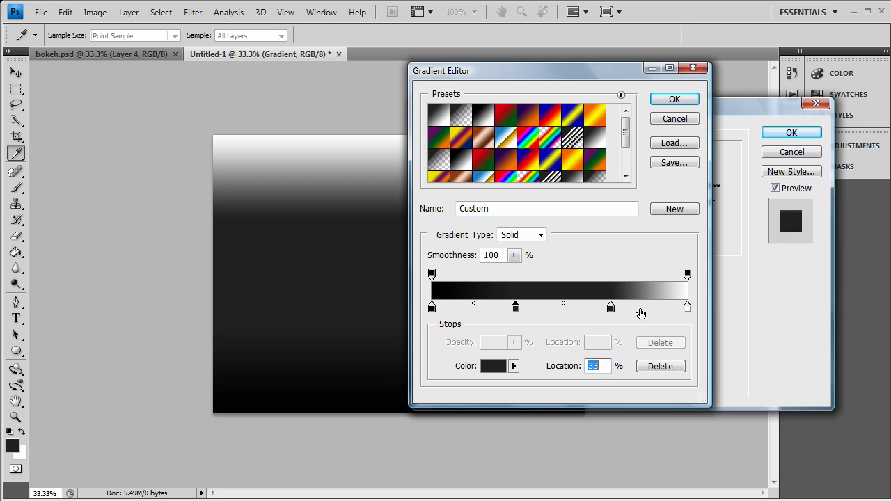
drag(610, 309, 604, 311)
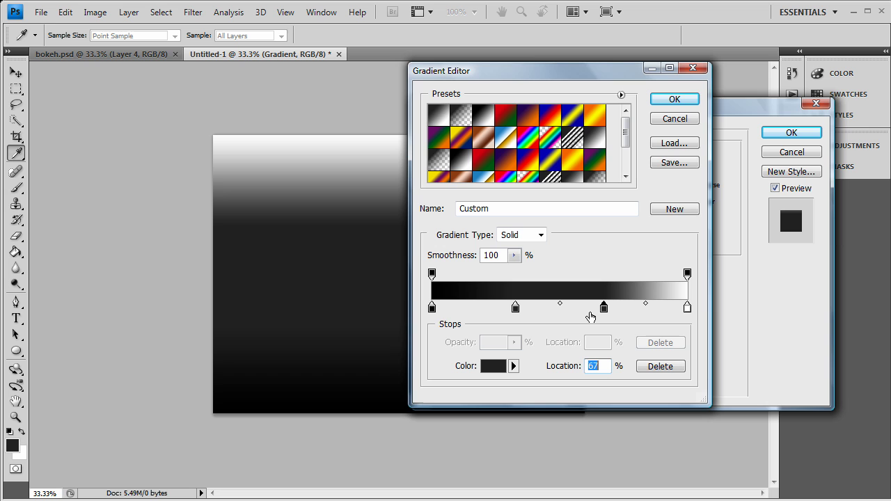
Step: Change the colour of the gradient's first stop, at 0%, to bright yellow
click(432, 308)
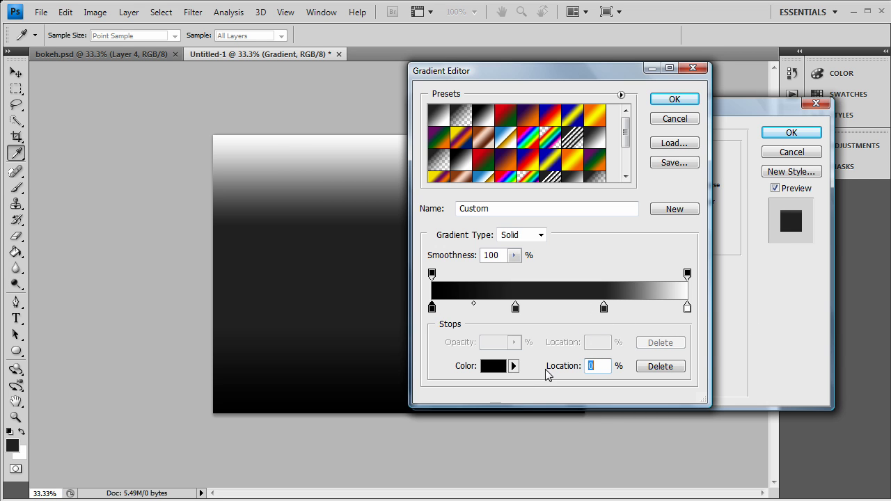
click(496, 366)
drag(683, 292, 793, 113)
click(809, 129)
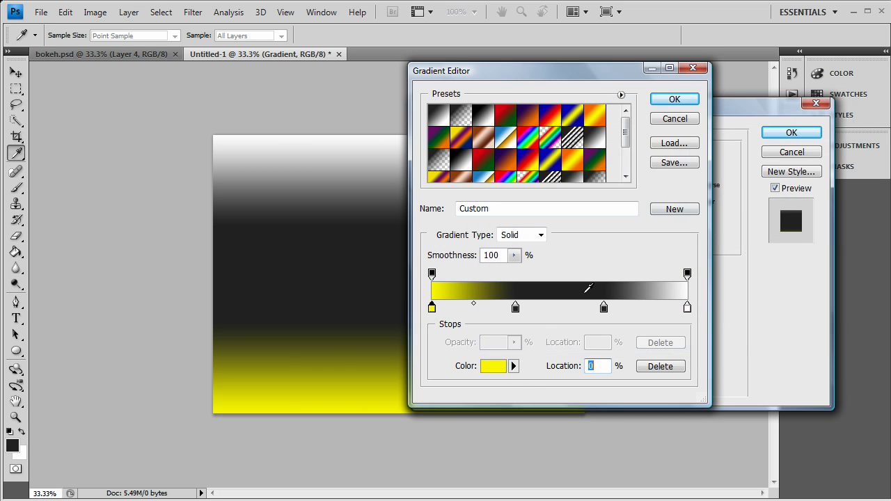
Step: Change the colour of the gradient stop at 33% to teal blue 00bbcc
click(515, 308)
click(498, 365)
click(684, 229)
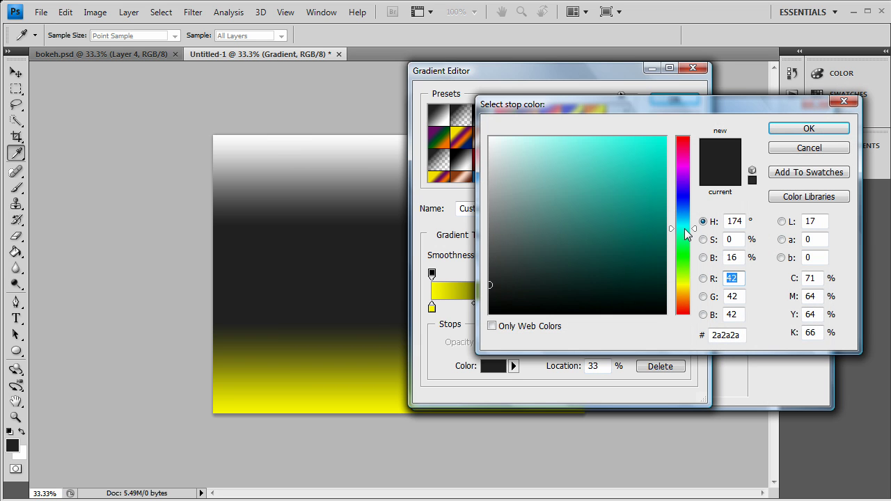
drag(592, 213, 700, 173)
drag(694, 228, 695, 222)
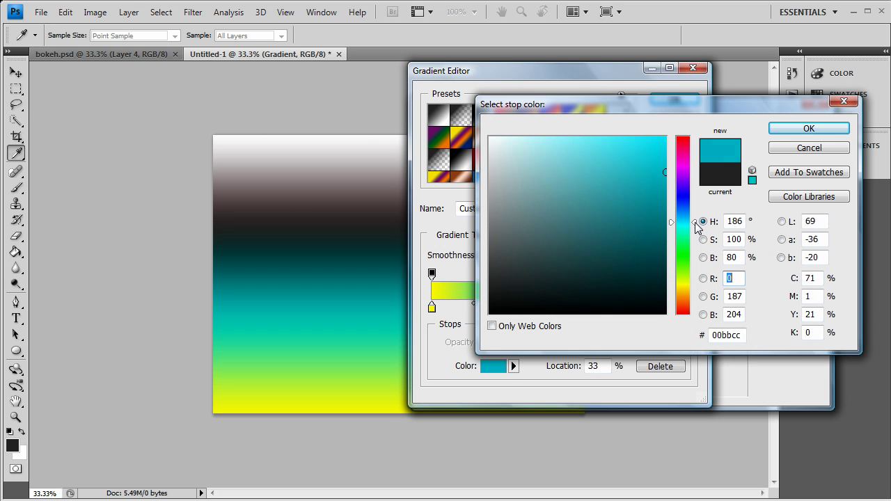
click(809, 129)
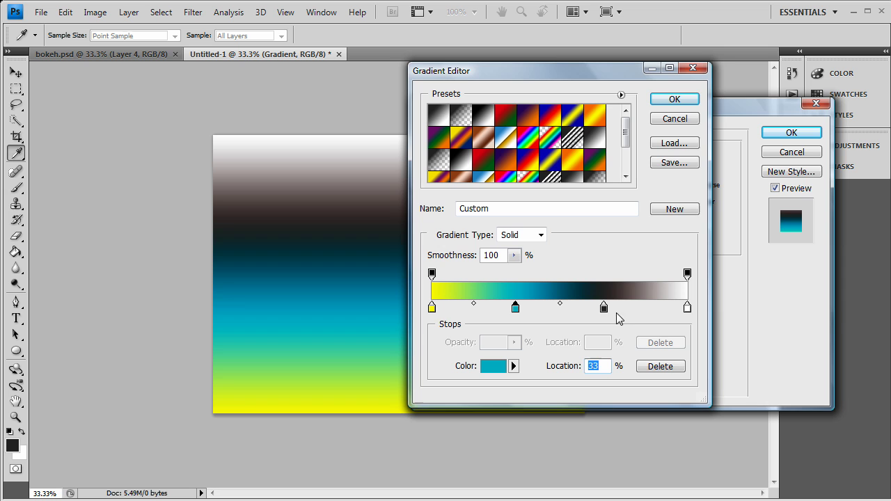
Step: Change the colour of the gradient stop at 67% to bright purple
click(603, 308)
click(492, 365)
click(684, 176)
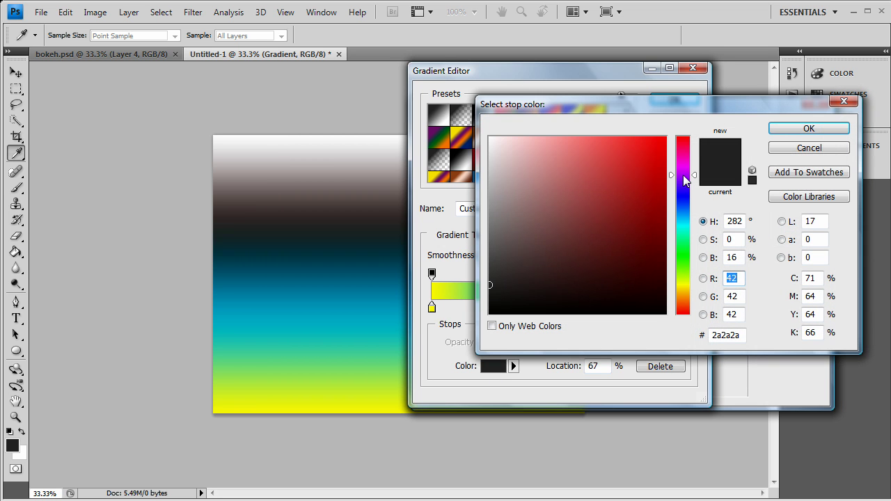
drag(612, 189, 668, 136)
click(808, 129)
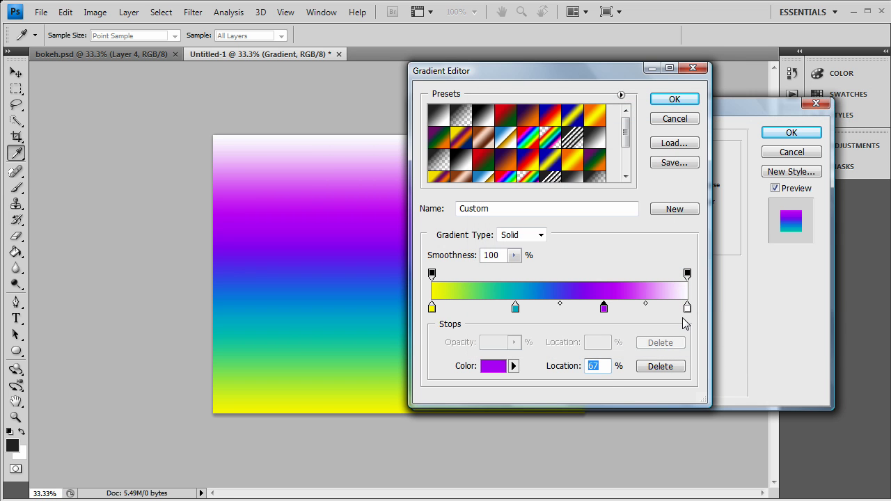
Step: Change the gradient's last stop, at 100%, to orange and accept the edited gradient
click(686, 308)
click(493, 366)
click(684, 288)
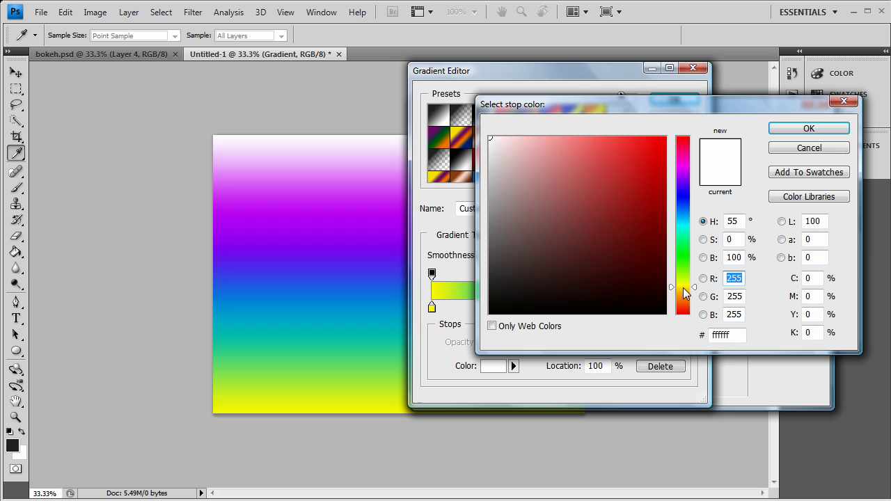
click(684, 293)
drag(650, 195, 667, 136)
click(809, 129)
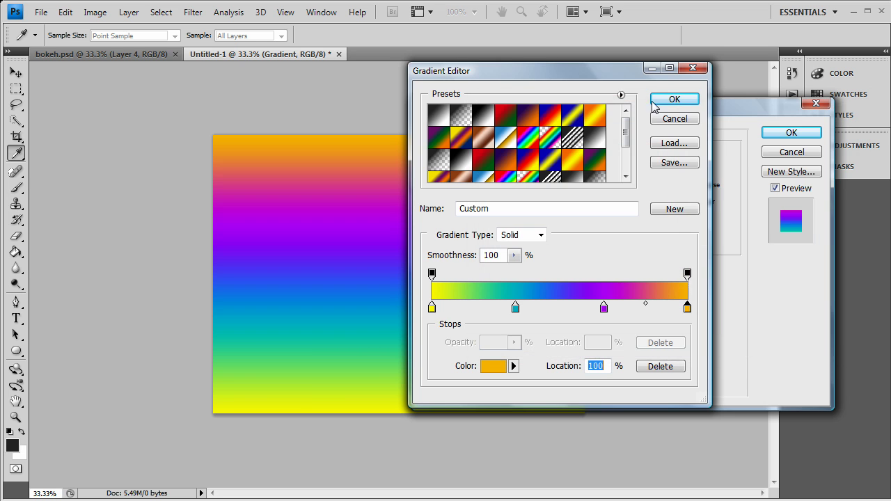
click(674, 100)
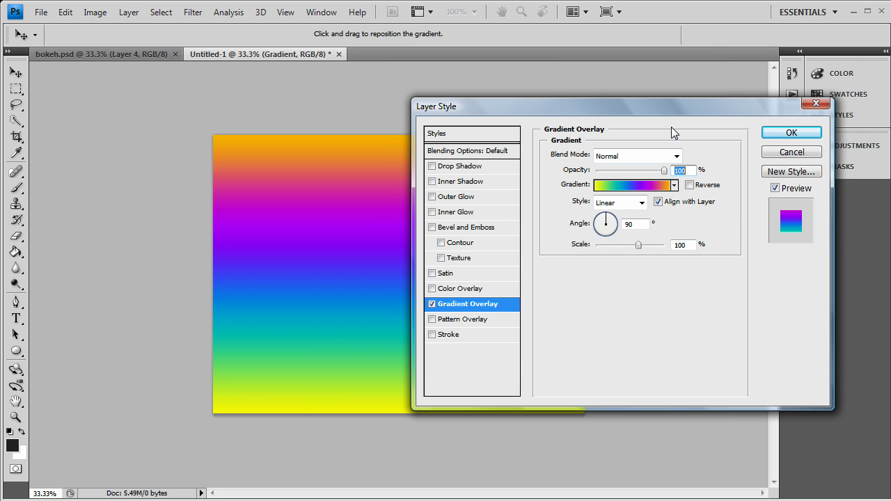
Step: Reopen the overlay's gradient and shift the purple stop to 66%
click(651, 186)
click(600, 308)
drag(603, 317, 600, 315)
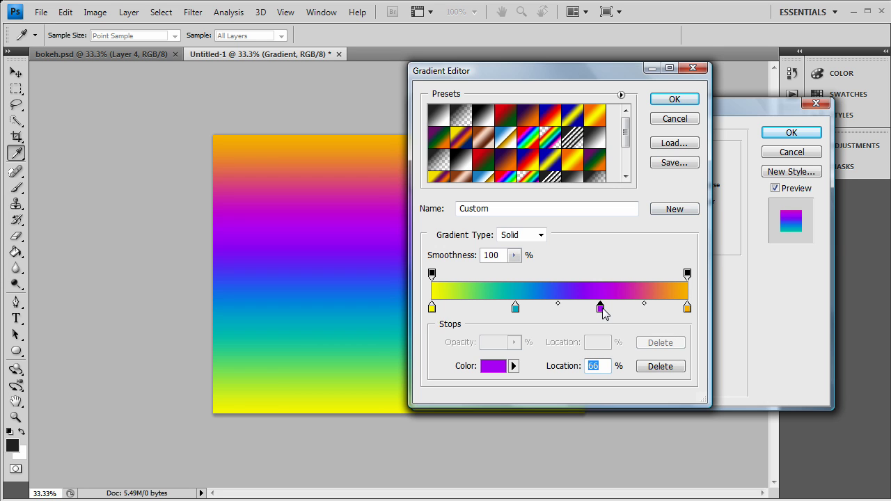
click(671, 101)
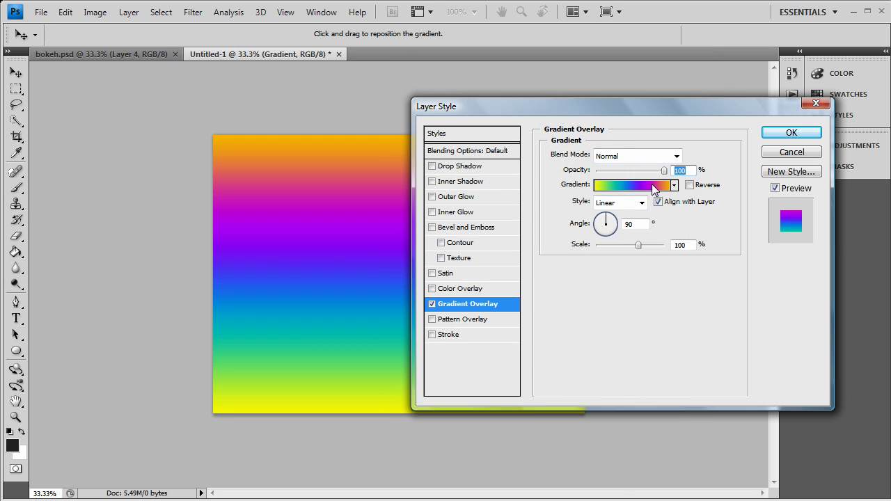
Step: Set the Gradient Overlay's angle to 41° and its blend mode to Overlay, and apply the layer style
click(622, 155)
click(621, 155)
drag(606, 217, 611, 224)
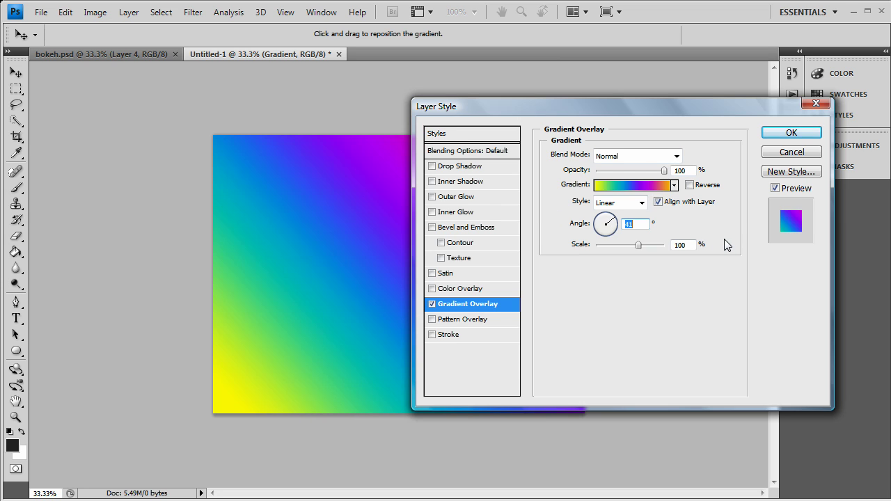
click(642, 155)
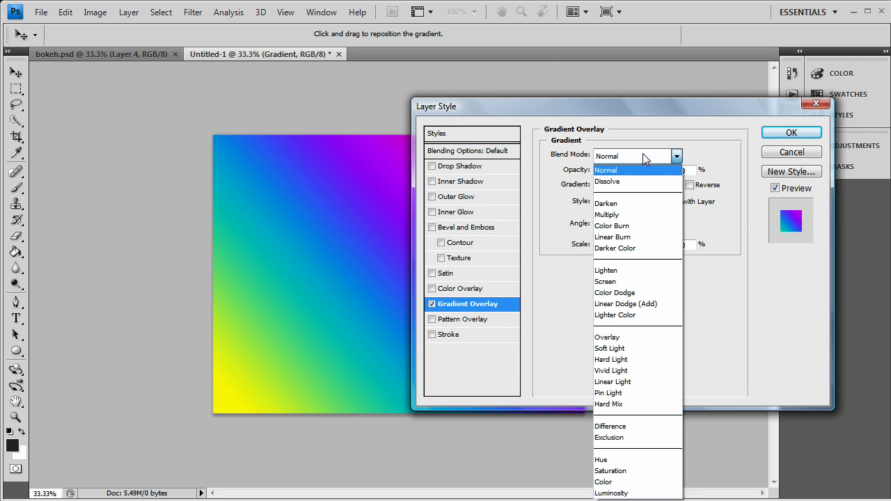
click(618, 338)
click(773, 134)
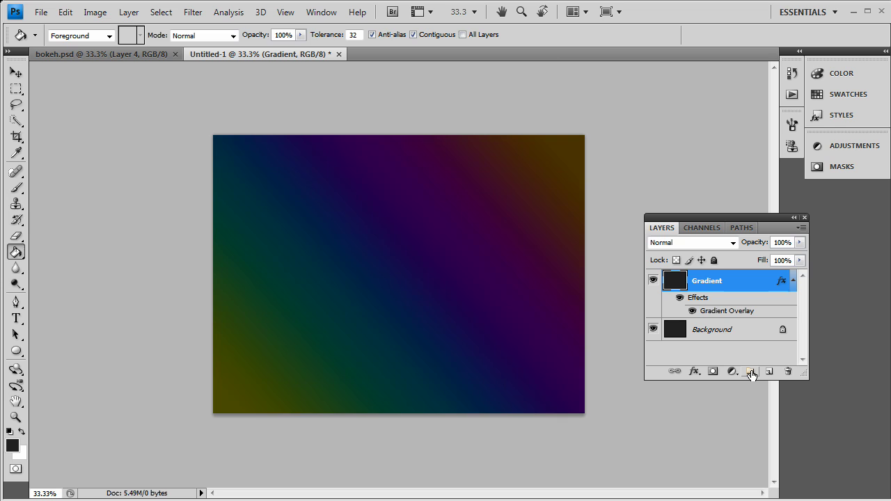
Step: Create a layer group named Bokeh Layers above the Gradient layer and set its blend mode to Color Dodge
click(750, 373)
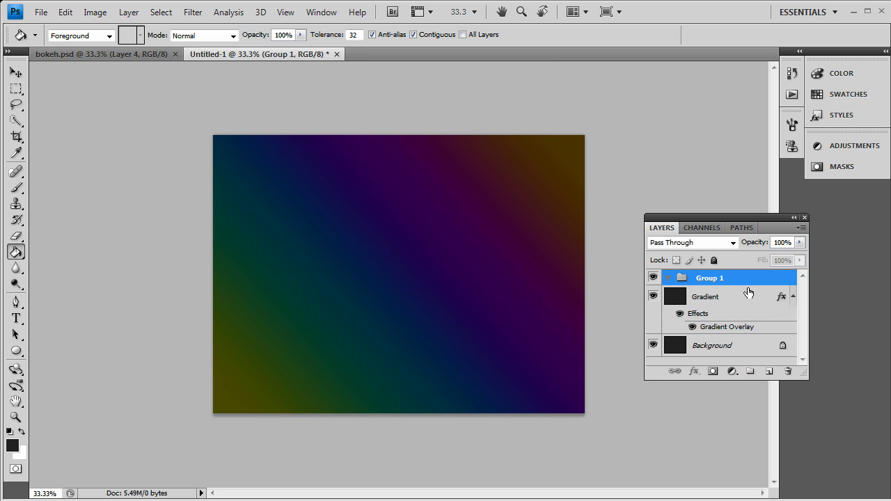
double_click(711, 278)
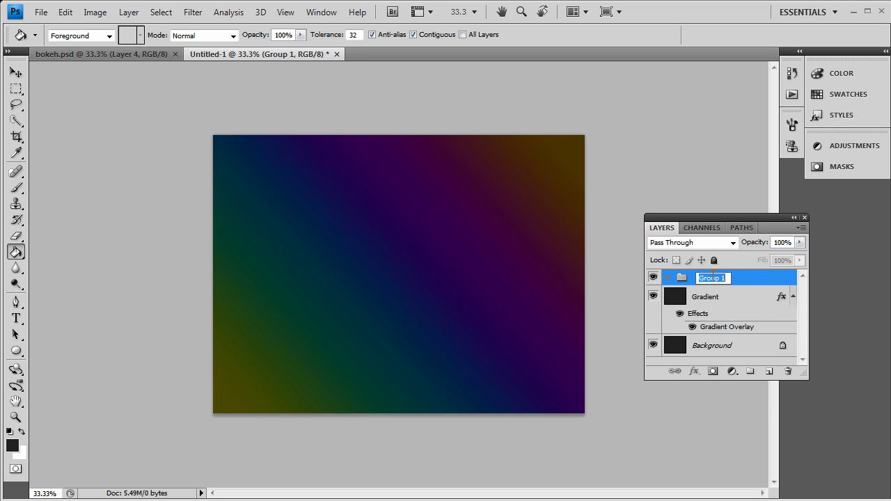
text(Bokeh Layers)
key(Return)
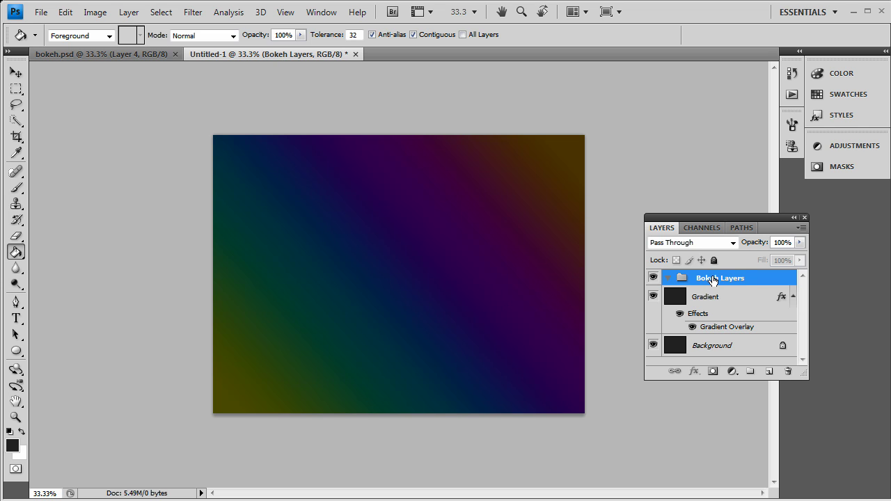
click(704, 244)
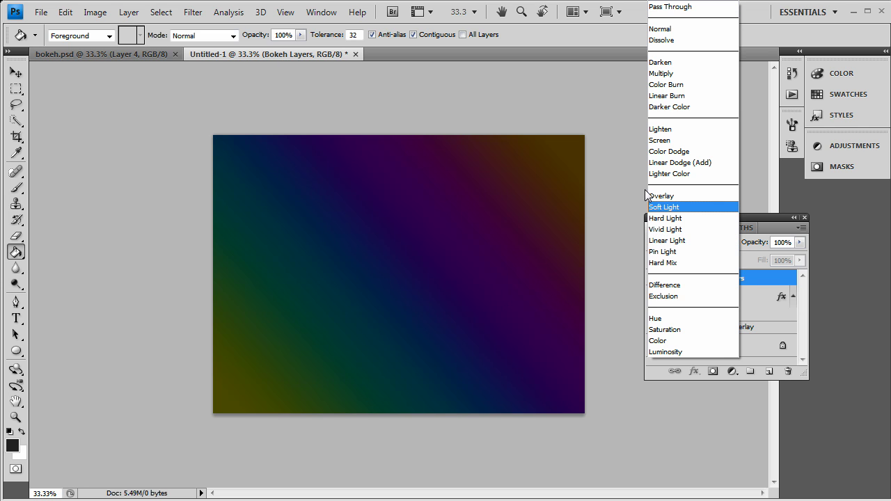
click(674, 151)
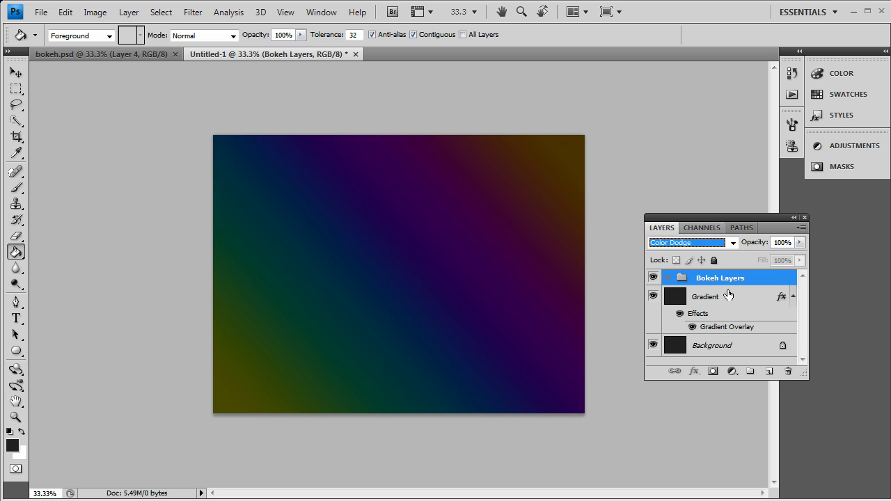
Step: Add a new layer inside the Bokeh Layers group and name it Back
click(769, 374)
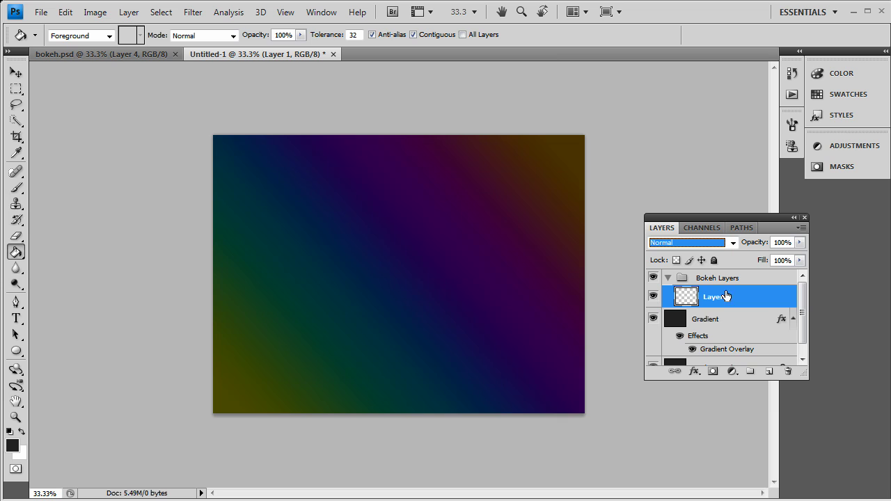
double_click(725, 297)
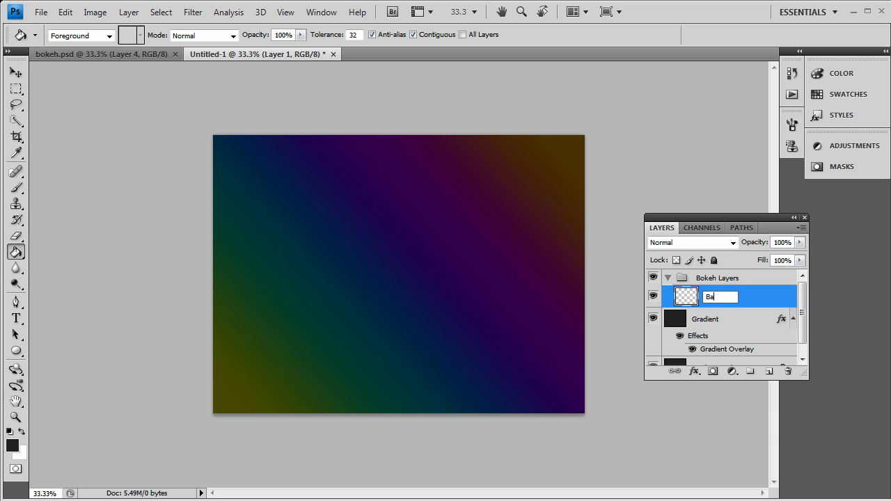
key(Return)
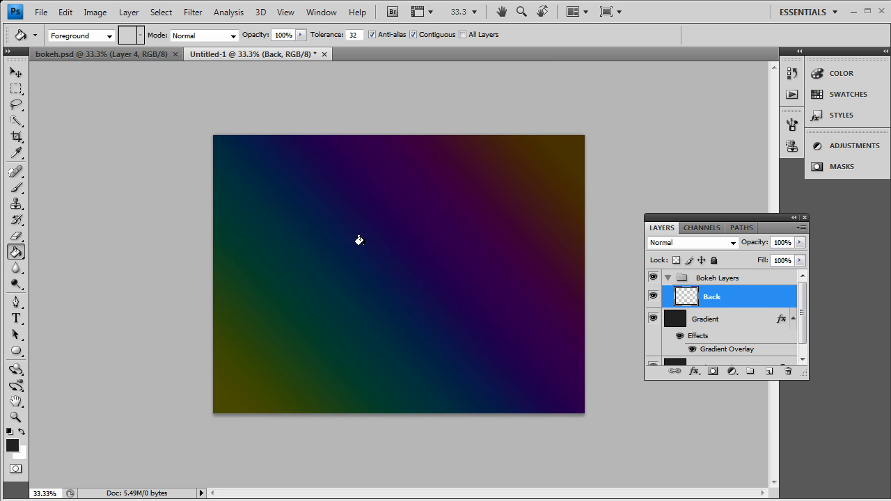
Step: Choose the custom 481 px circle brush with white as the foreground colour, and test one stamp on the canvas before undoing it
click(16, 188)
click(96, 35)
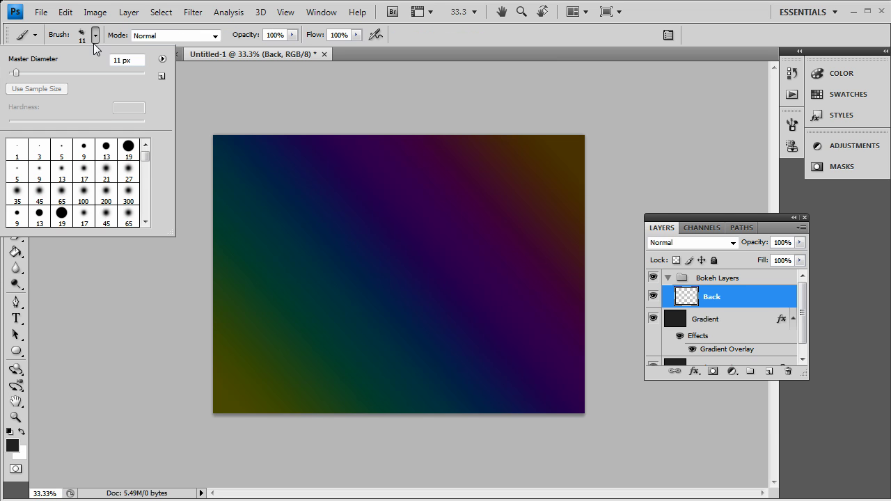
drag(145, 157, 137, 223)
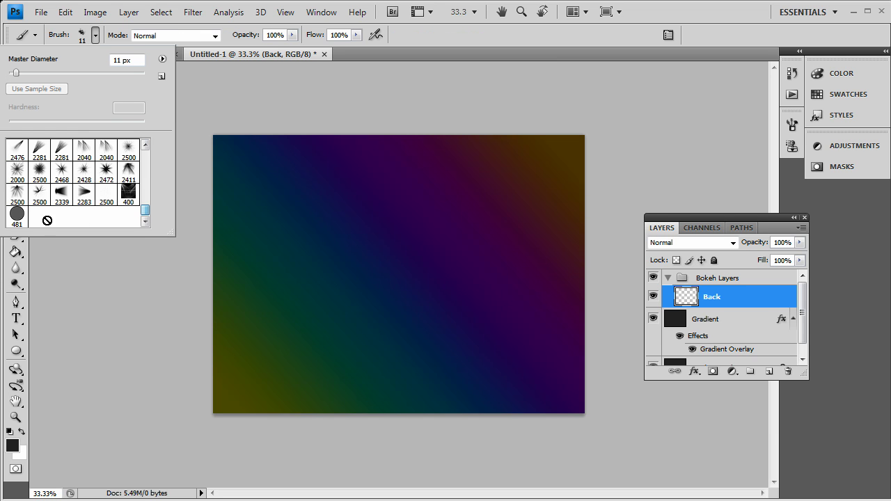
click(17, 214)
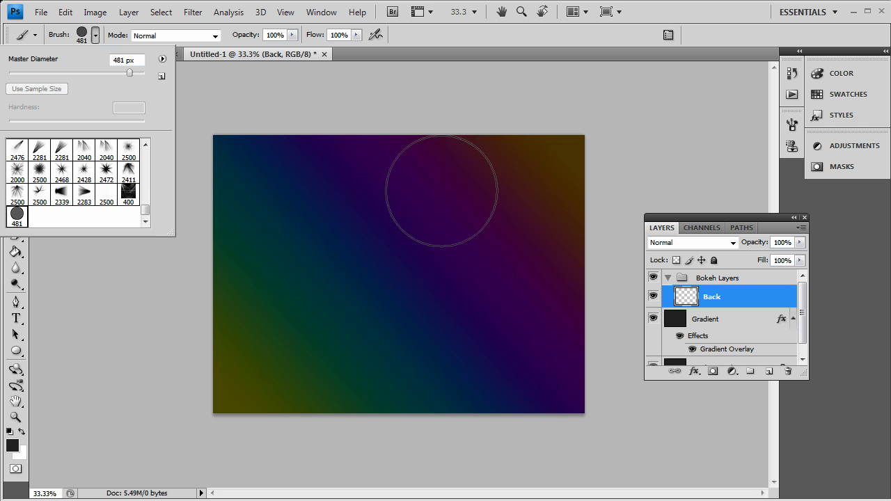
click(21, 432)
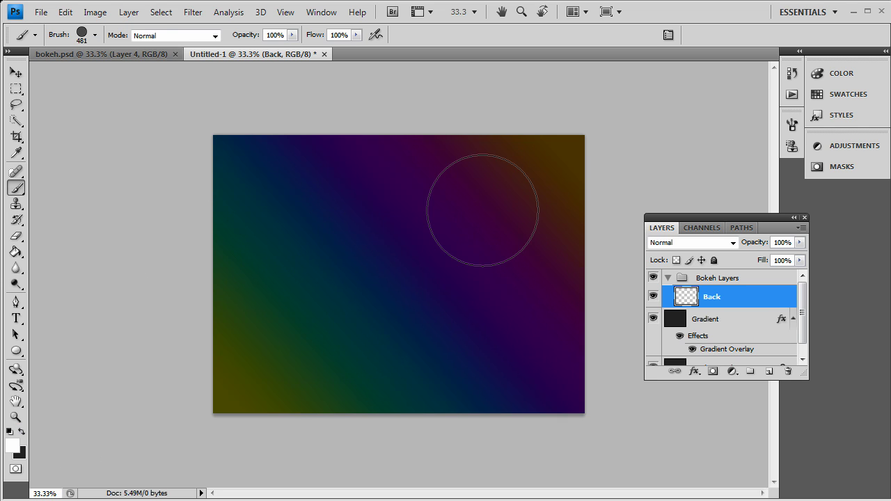
click(482, 210)
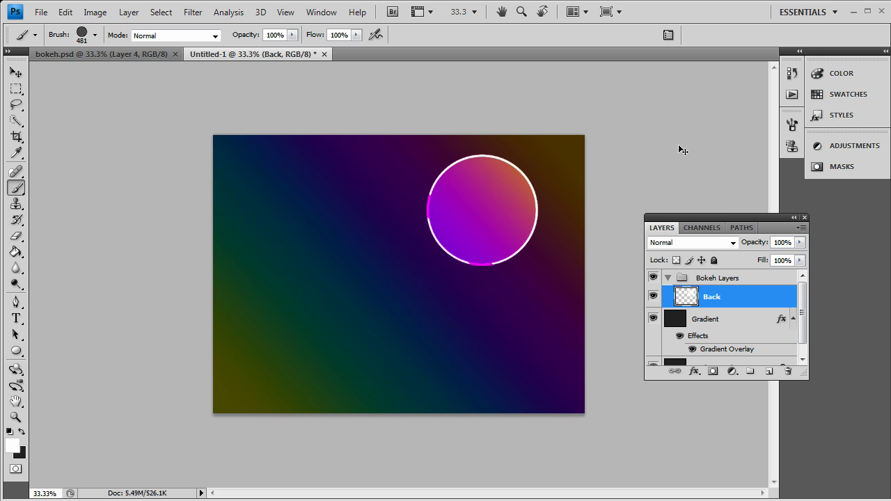
key(ctrl+z)
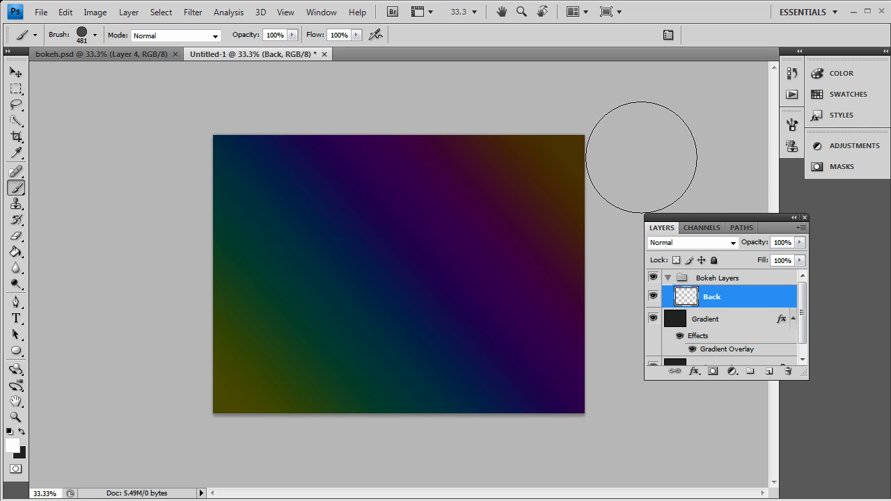
Step: Set the circle brush's tip spacing to 200%
click(792, 126)
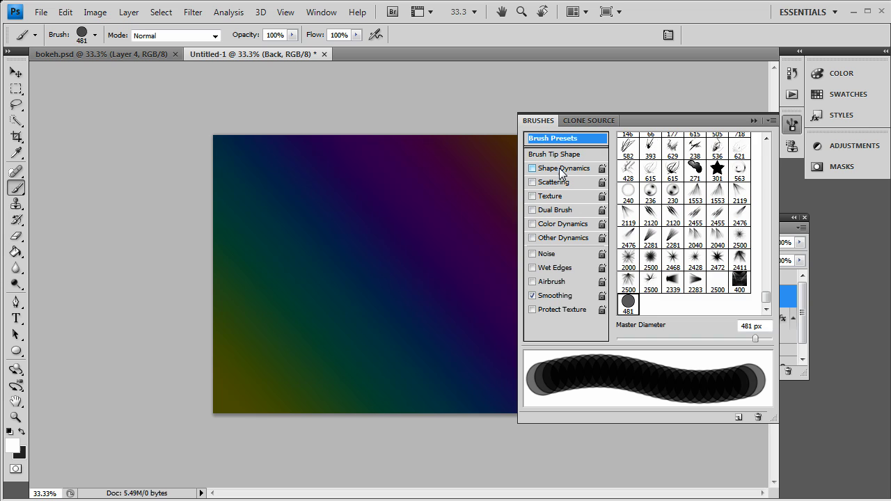
click(565, 154)
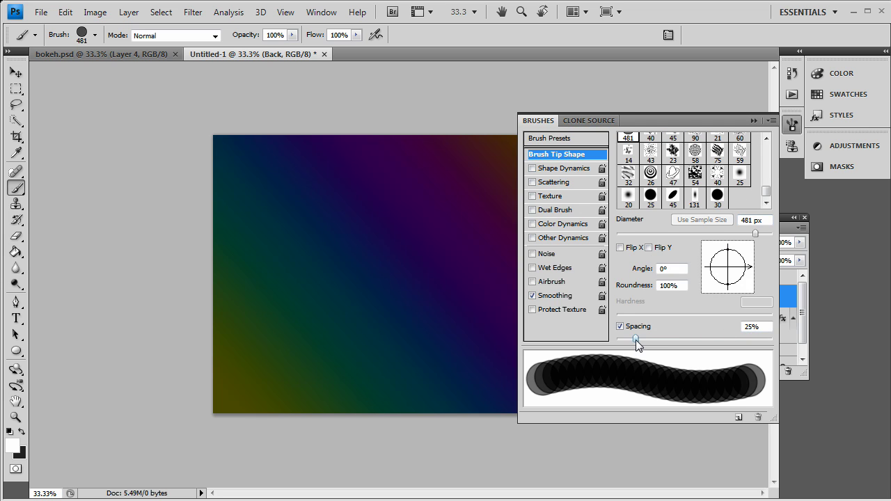
drag(635, 340, 734, 350)
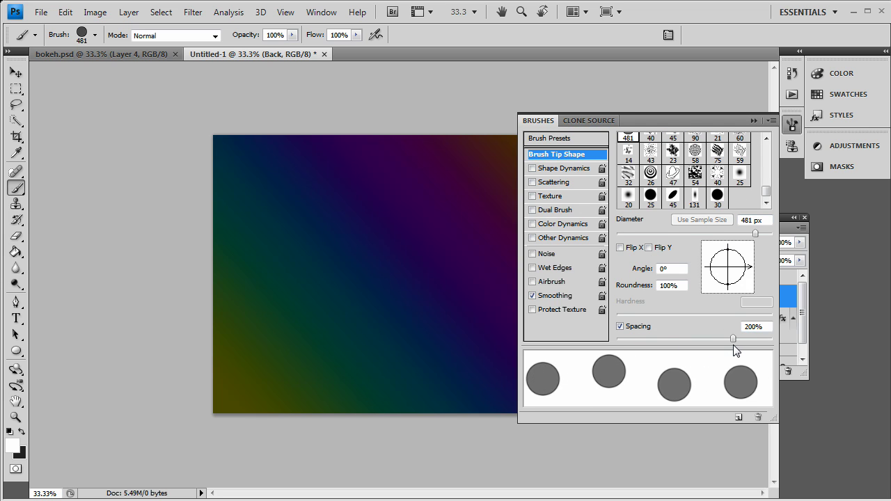
Step: Enable Shape Dynamics for the circle brush with 100% size jitter and 50% minimum diameter
click(565, 168)
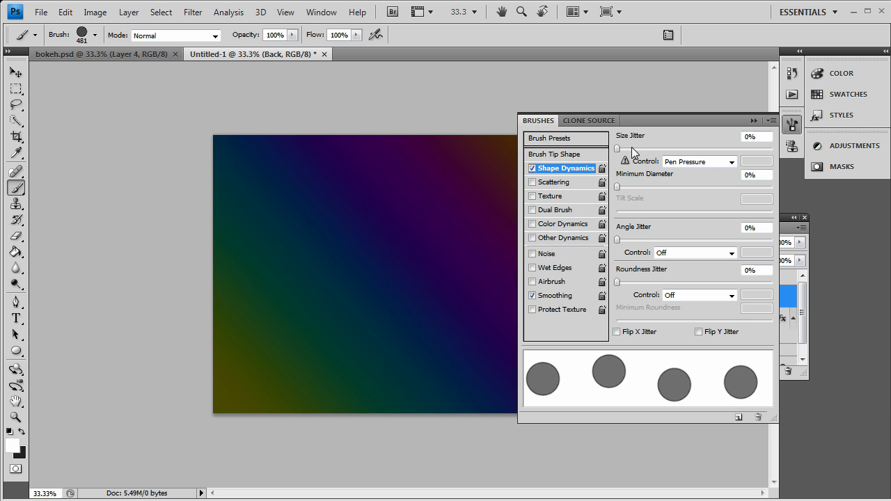
drag(616, 149, 774, 147)
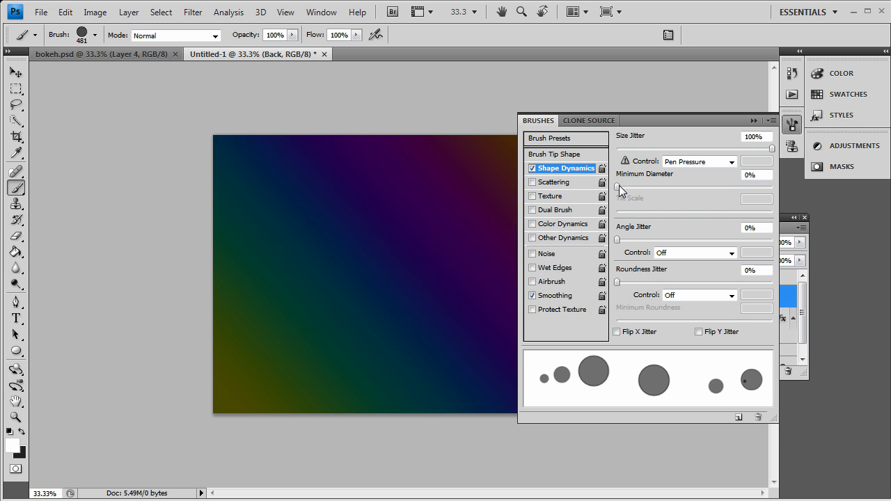
mouse_move(618, 188)
mouse_down()
mouse_move(704, 186)
mouse_move(675, 186)
mouse_move(694, 178)
mouse_up()
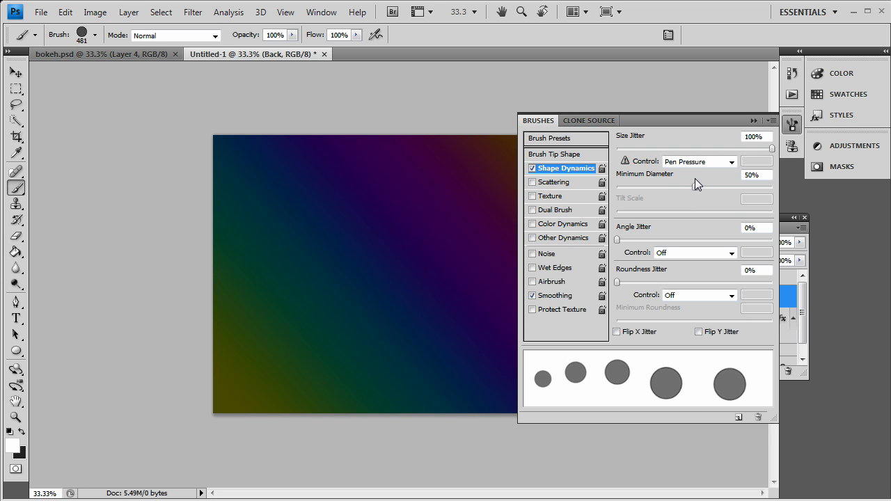
mouse_move(771, 149)
mouse_down()
mouse_move(702, 151)
mouse_move(799, 148)
mouse_up()
Step: Enable Scattering for the circle brush with scatter at 1000% and a count of 5
click(587, 185)
drag(620, 149, 791, 154)
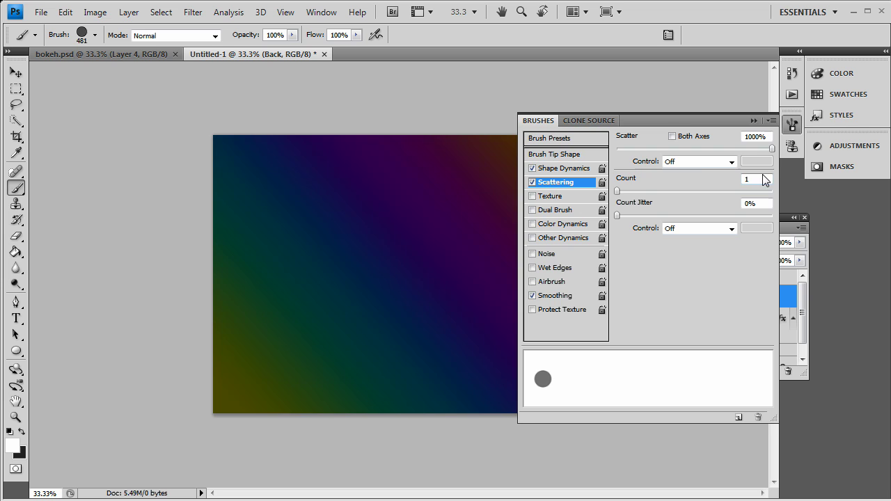
text(5)
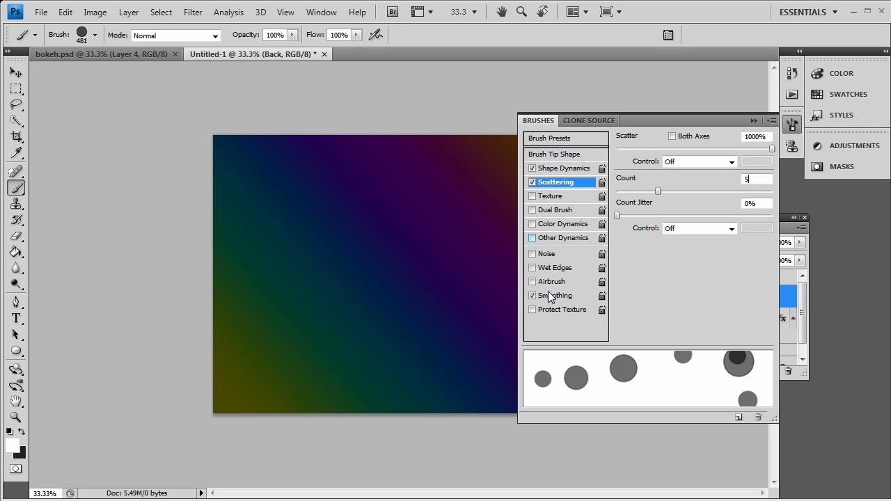
Step: Enable Other Dynamics with opacity jitter and flow jitter both at 50%, and close the brush settings
click(561, 238)
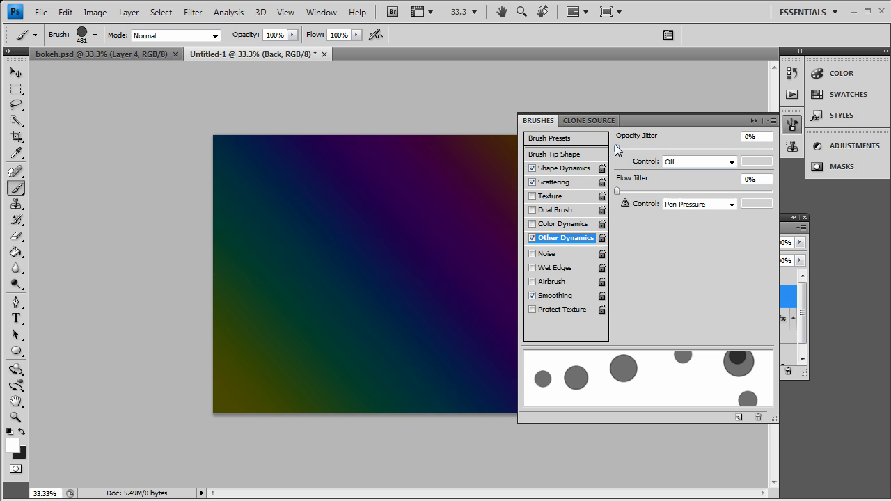
drag(627, 151, 691, 152)
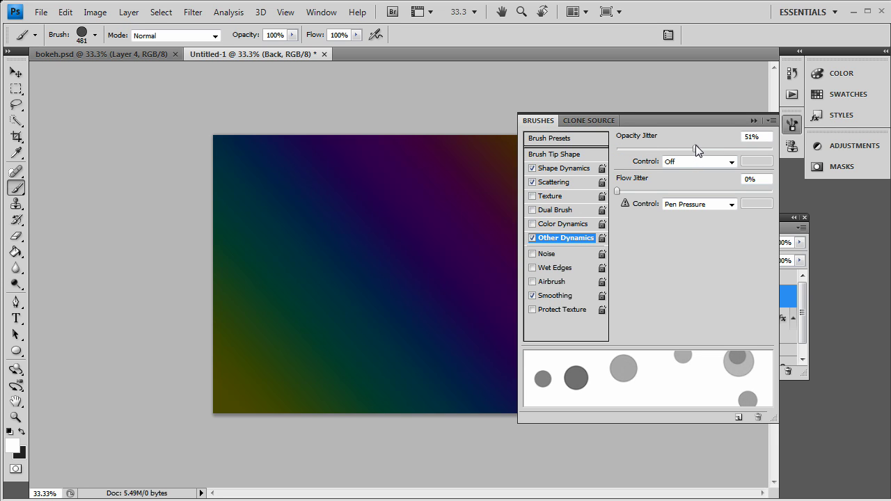
drag(646, 188, 695, 185)
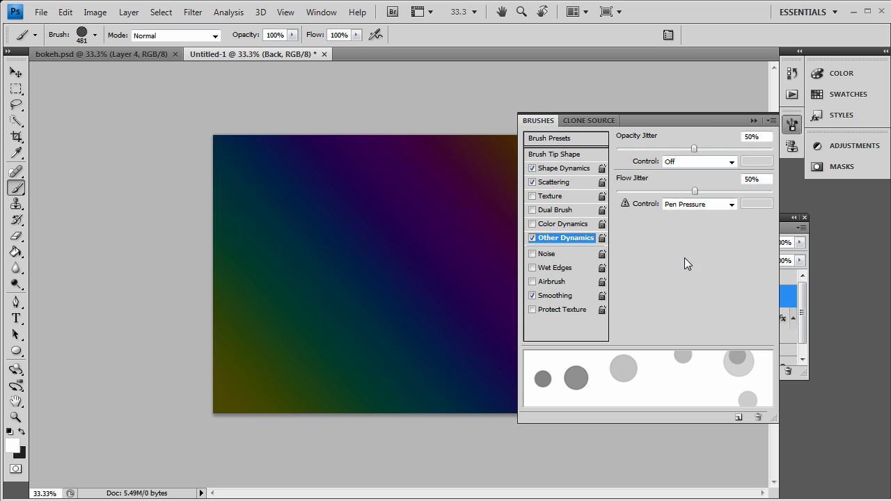
key(F5)
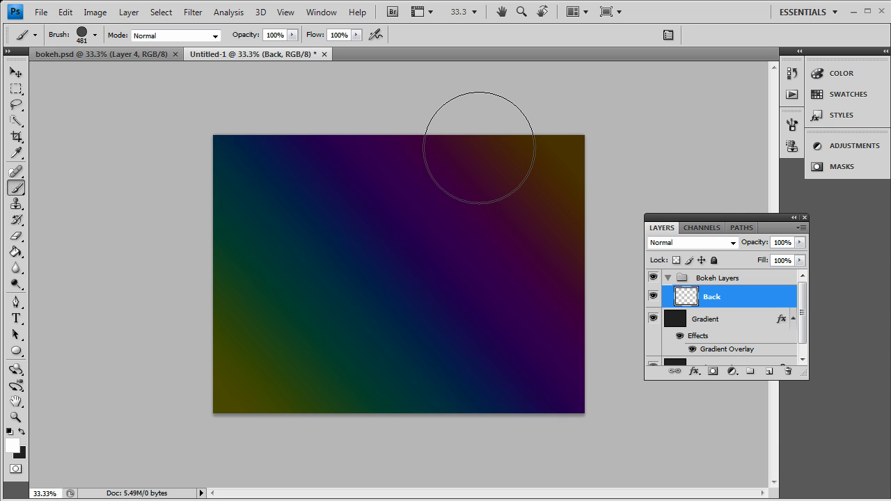
Step: Stamp scattered white circles around the corners and edges of the canvas on the Back layer, undoing the large one at the left edge
click(606, 161)
click(445, 202)
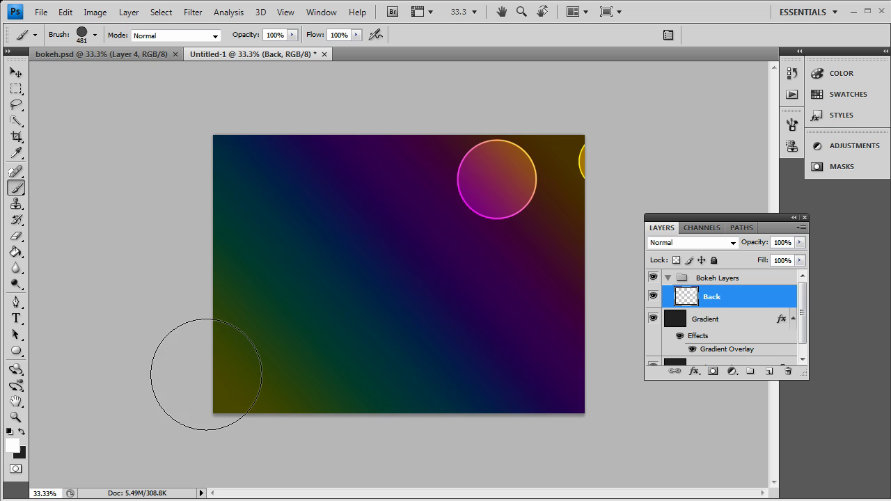
click(206, 401)
click(328, 357)
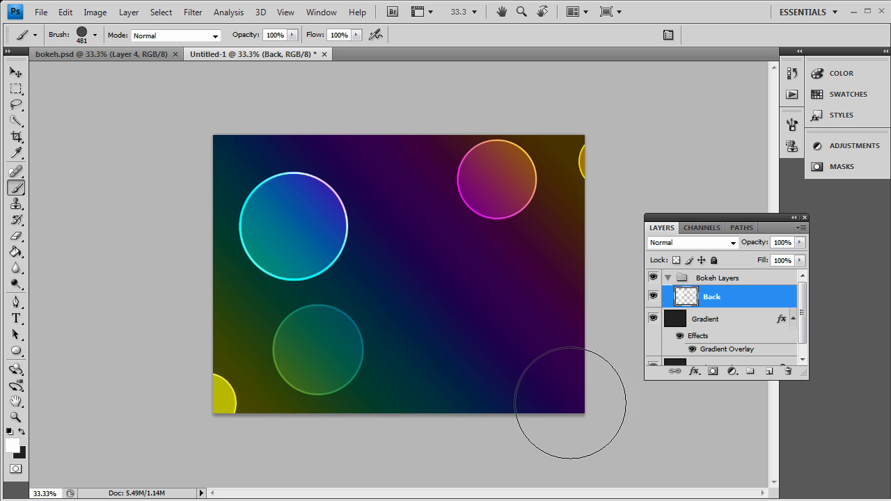
click(566, 262)
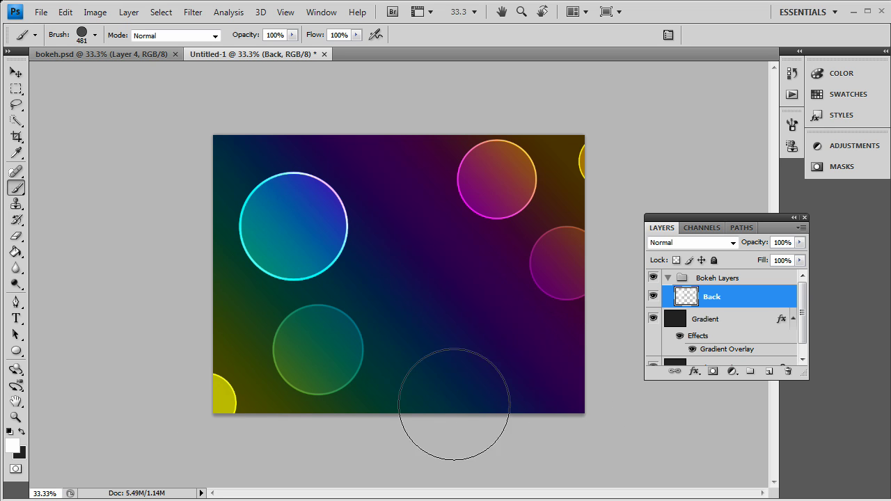
click(408, 422)
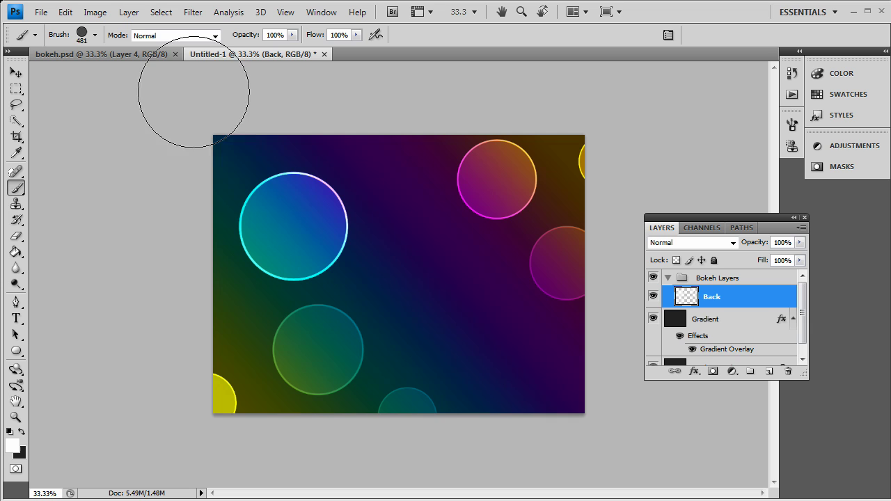
click(226, 126)
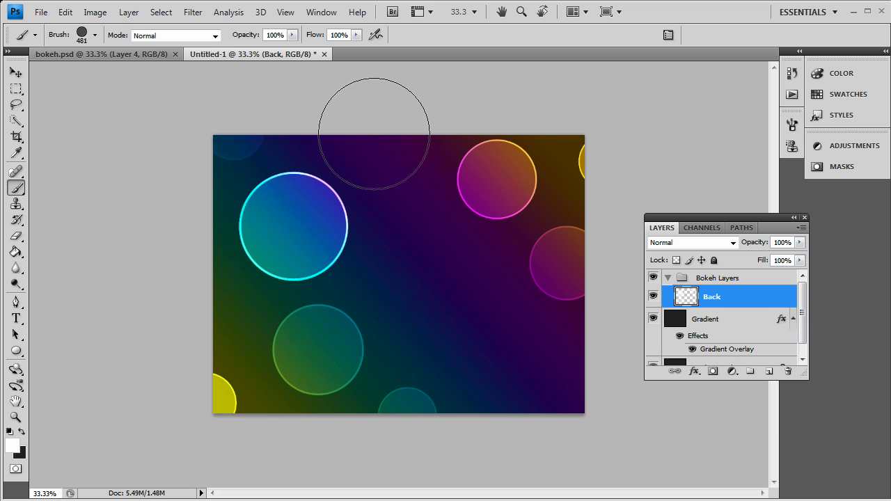
click(214, 315)
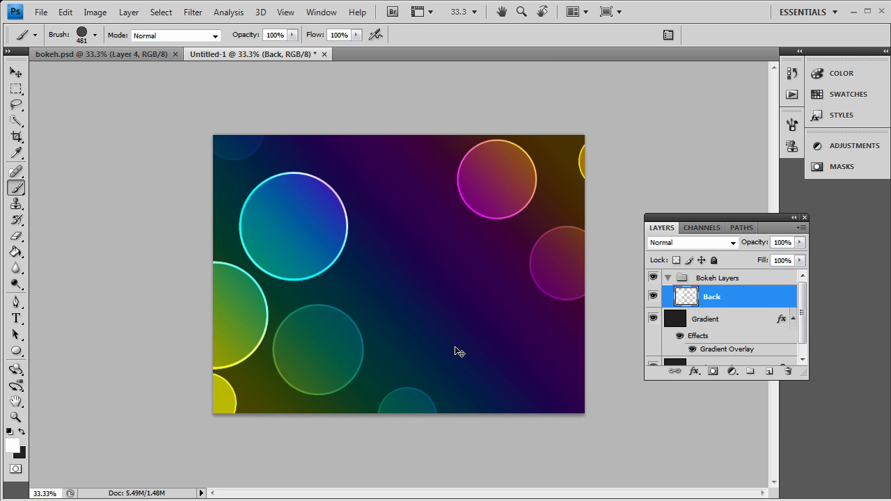
key(ctrl+z)
Step: Stamp more circles on the Back layer at the lower-right corner and along the left, top and bottom canvas edges
click(555, 383)
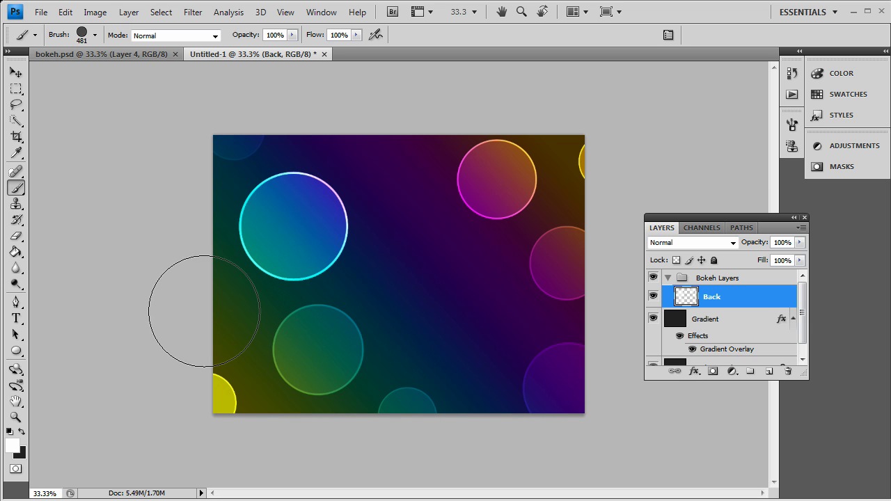
click(174, 298)
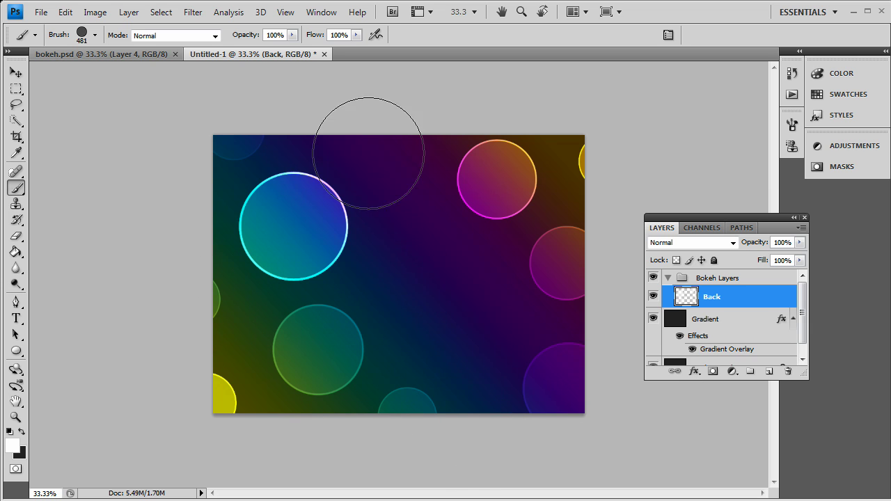
click(379, 133)
click(471, 437)
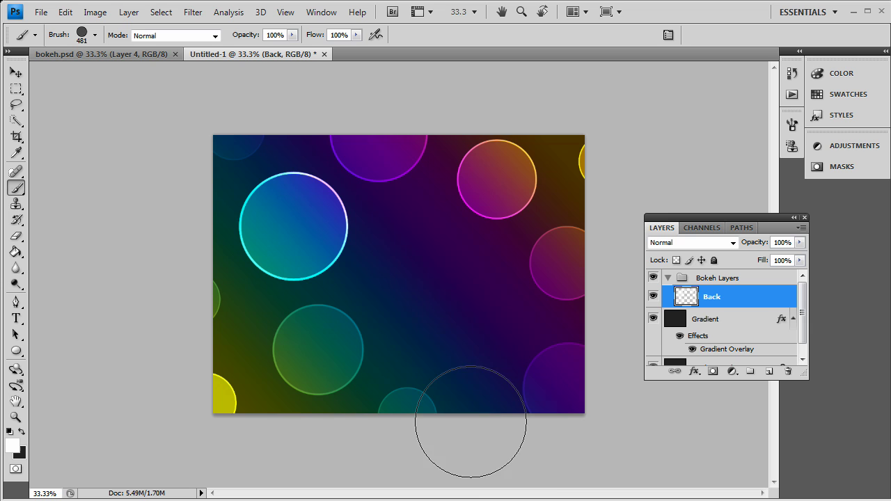
click(434, 387)
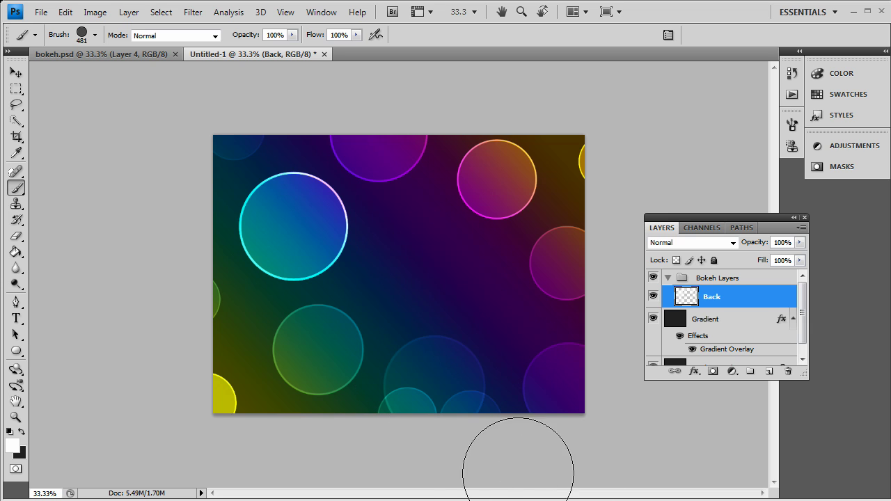
Step: Fill the canvas centre and remaining gaps on the Back layer with overlapping circles, including the lower-left, upper-left and top-edge areas
click(522, 230)
click(379, 334)
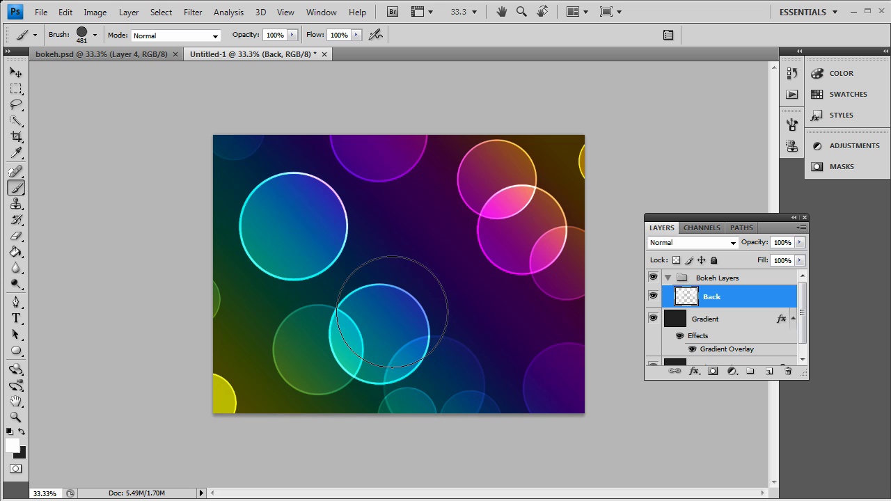
click(427, 248)
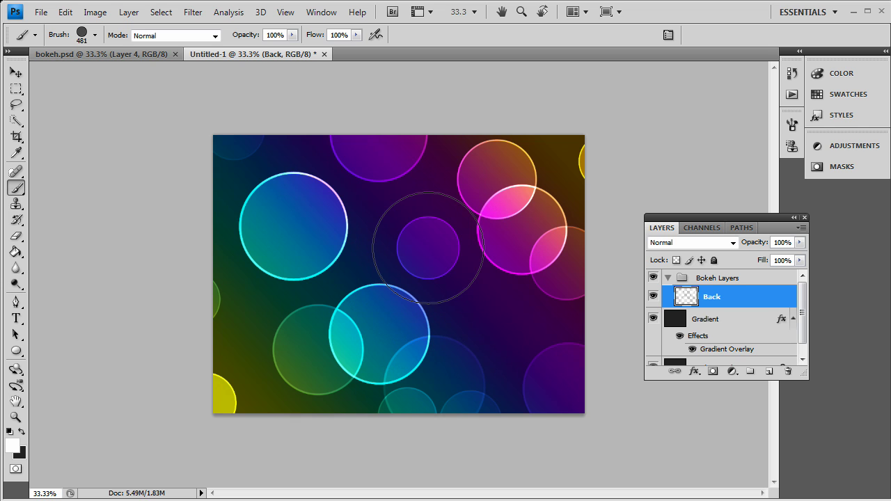
click(488, 303)
click(232, 349)
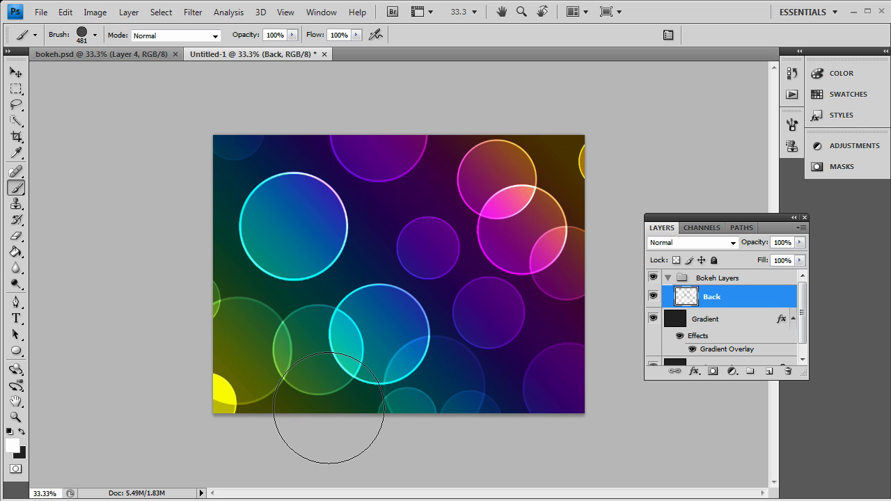
click(370, 245)
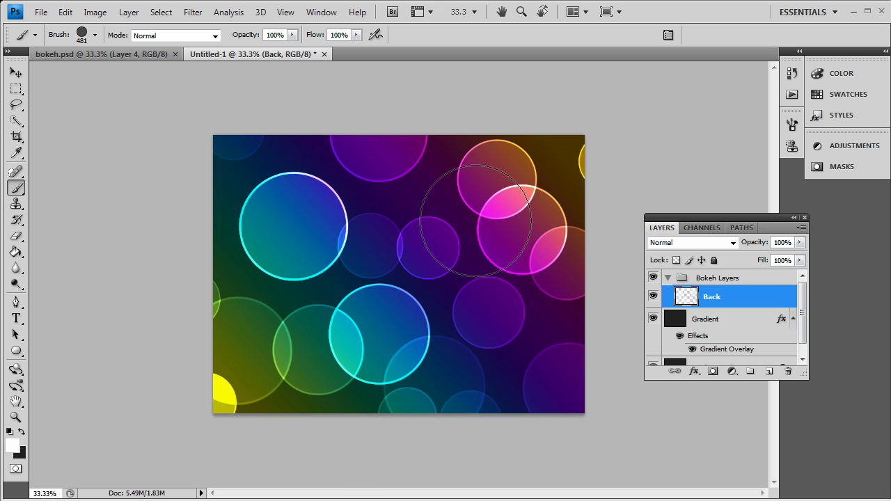
click(222, 187)
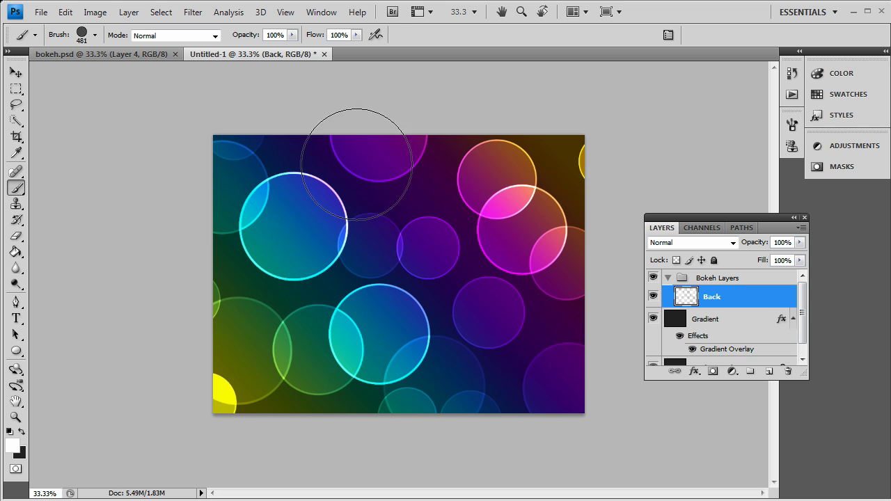
click(458, 133)
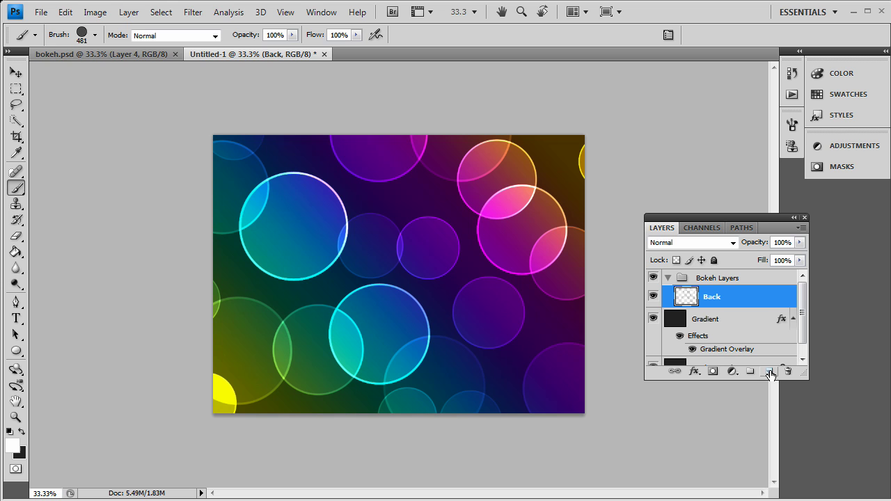
Step: Apply a Gaussian Blur with a radius of 21.4 pixels to the Back layer
click(193, 12)
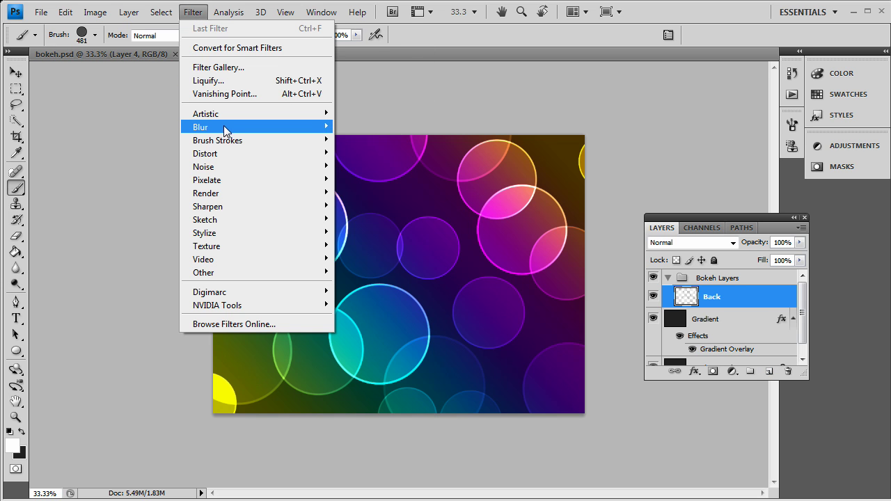
mouse_move(314, 130)
click(368, 182)
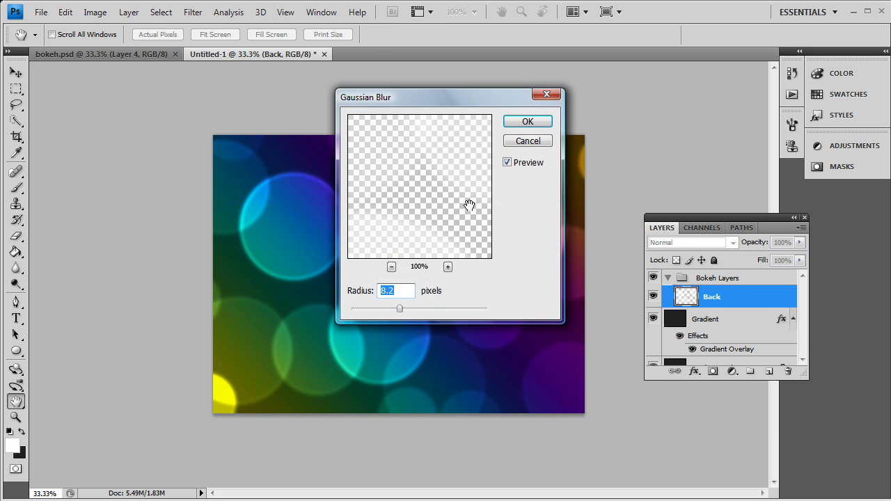
drag(426, 309, 425, 311)
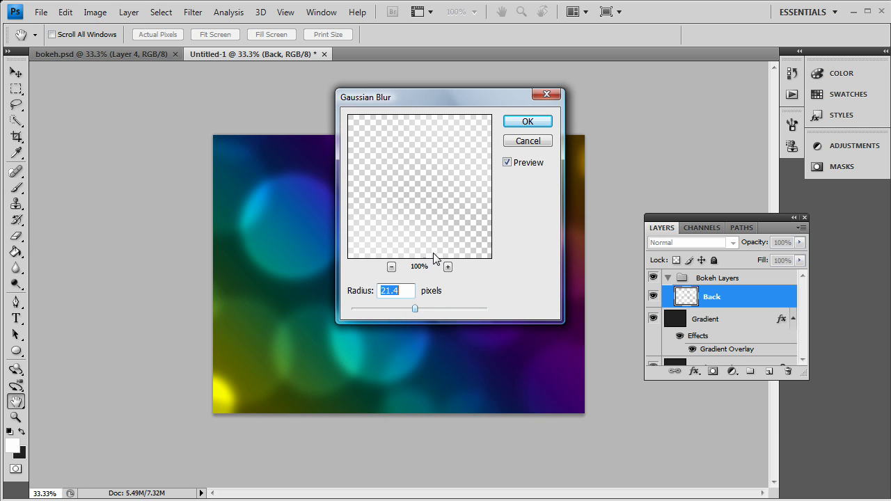
click(541, 123)
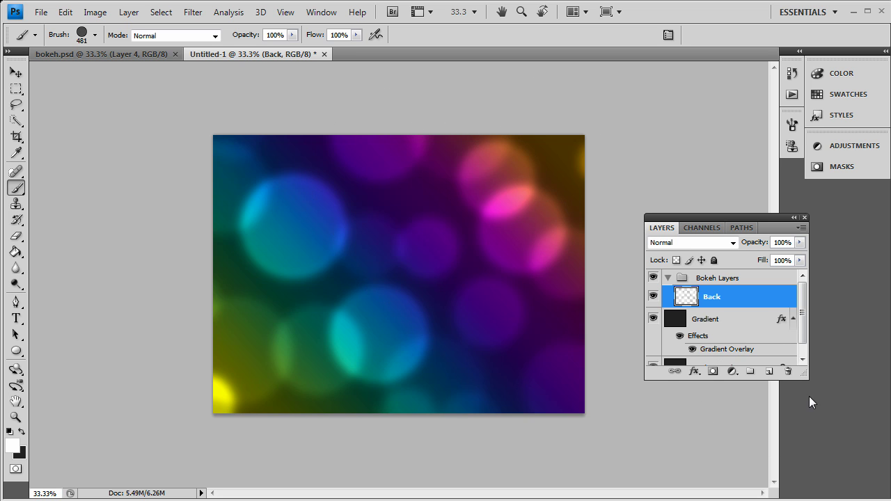
Step: Add a new layer above Back in the Bokeh Layers group and name it Middle
click(768, 373)
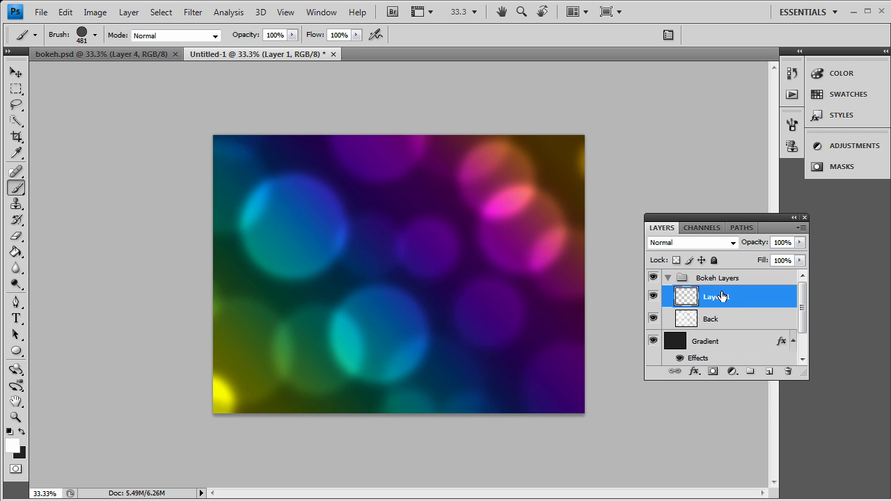
double_click(722, 297)
click(793, 153)
text(Middle)
key(Return)
Step: Reduce the circle brush's master diameter to 370 px
click(94, 34)
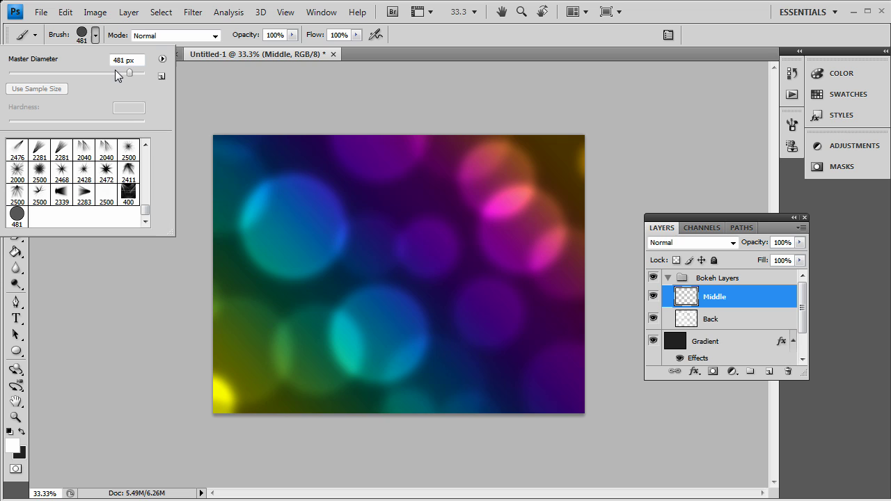
click(116, 72)
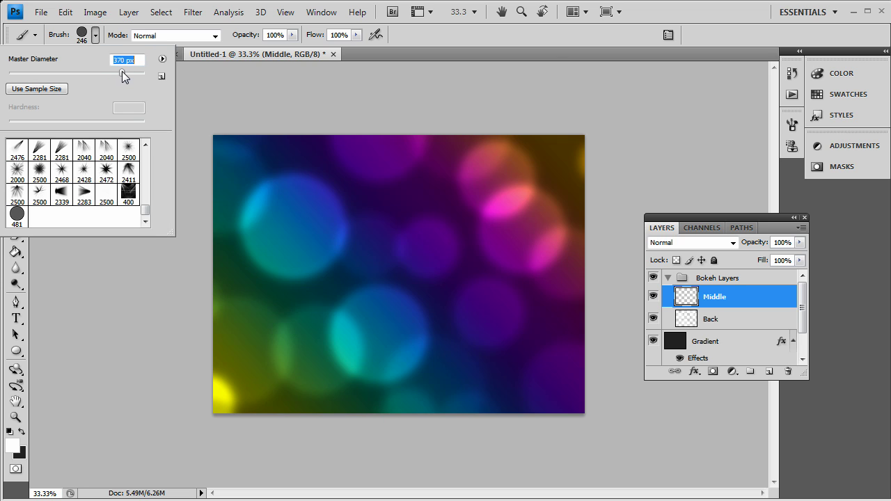
click(546, 36)
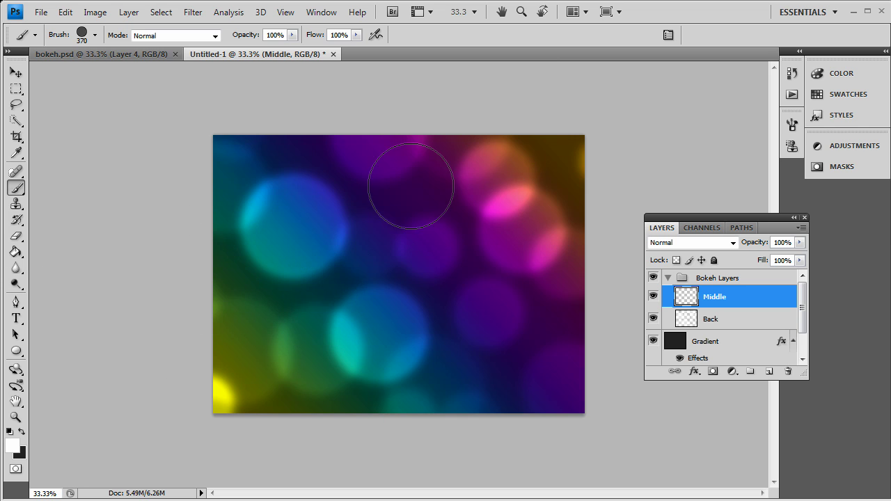
Step: Stamp circles on the Middle layer at the upper corners, lower-left corner and lower centre-right, undoing the stray stroke through the centre
click(555, 167)
drag(323, 220, 265, 203)
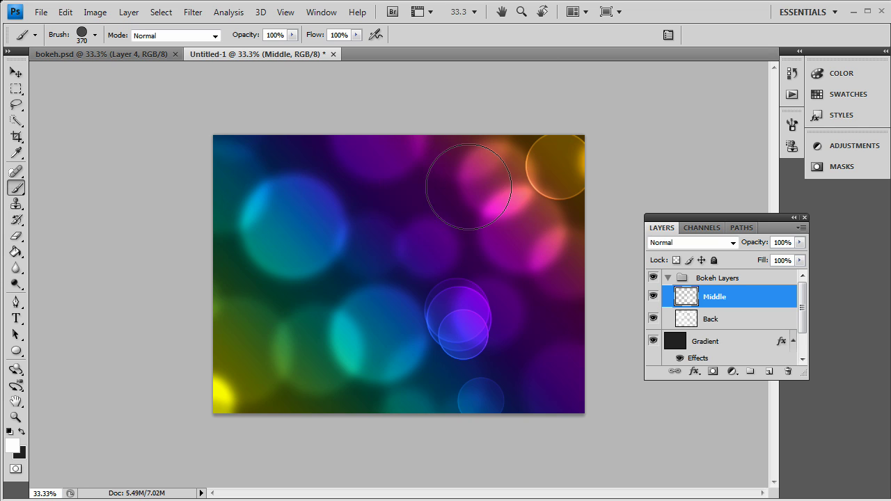
click(206, 144)
mouse_move(278, 369)
mouse_down()
mouse_move(211, 415)
mouse_move(415, 145)
mouse_move(382, 130)
mouse_move(387, 237)
mouse_move(334, 340)
mouse_up()
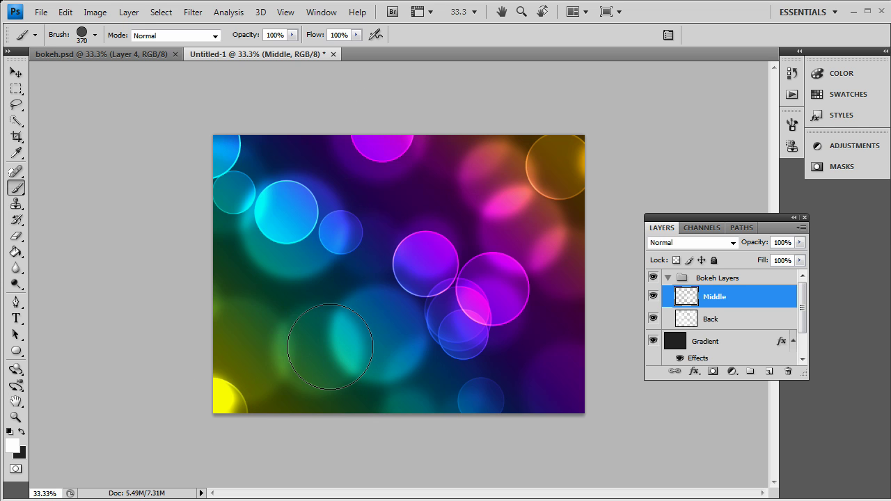
key(ctrl+z)
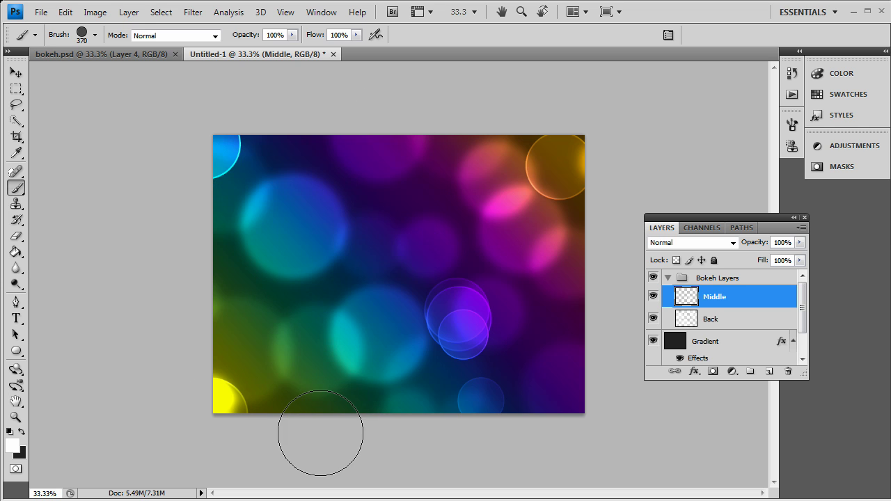
Step: Add circles at the bottom, top, right and left edges and through the centre of the Middle layer, undoing one misplaced stamp
click(322, 438)
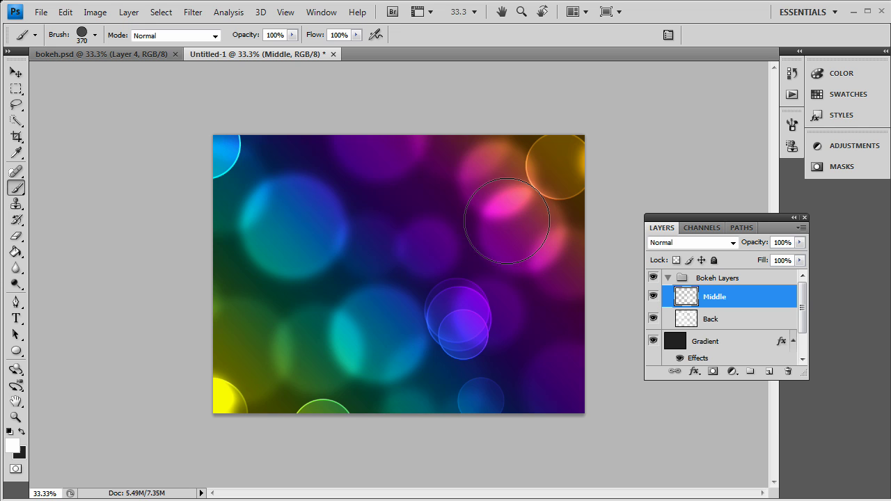
click(437, 111)
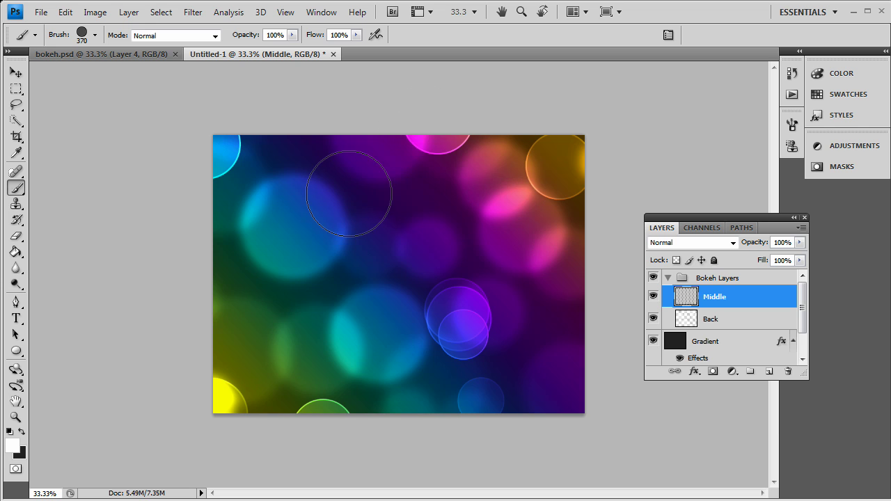
click(371, 272)
key(ctrl+z)
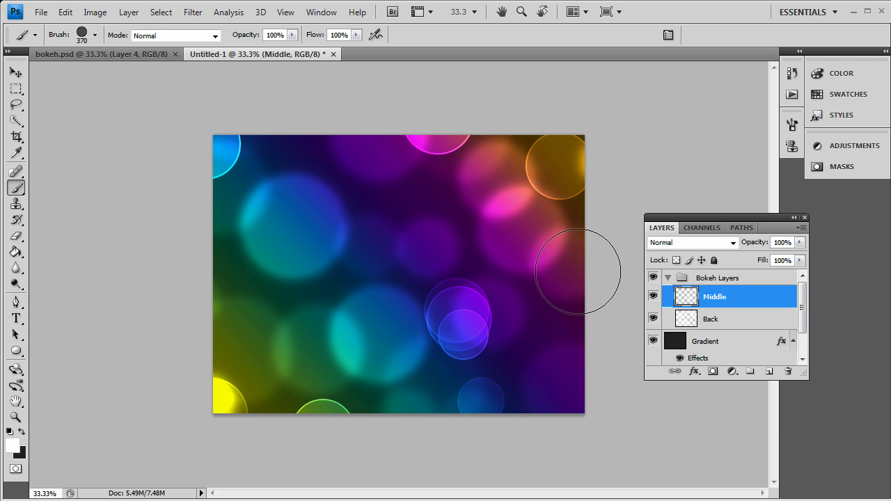
drag(578, 272, 395, 230)
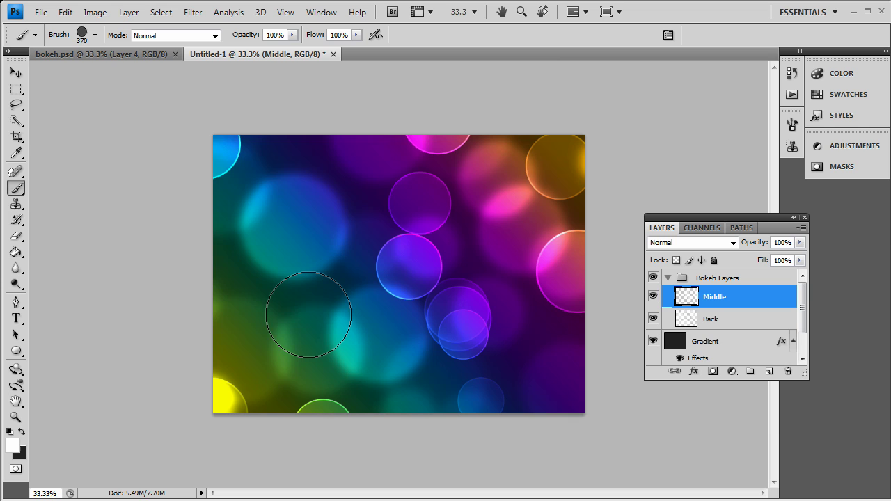
drag(215, 273, 311, 316)
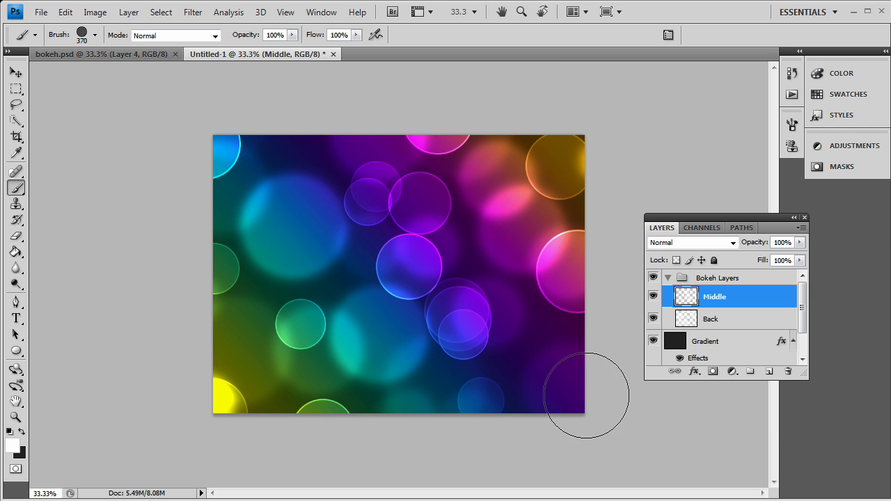
Step: Fill the remaining gaps on the Middle layer with single circles, including the upper-left, lower-right, lower-left and pink upper-right areas
click(292, 144)
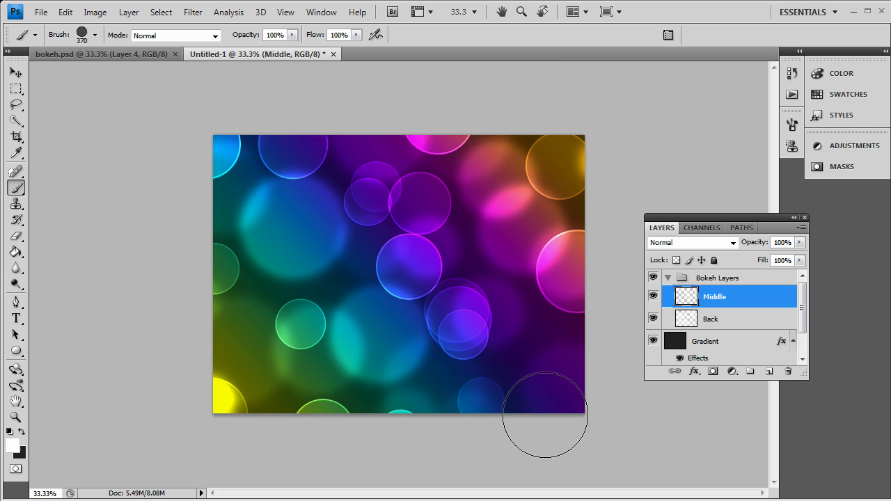
click(559, 357)
click(290, 238)
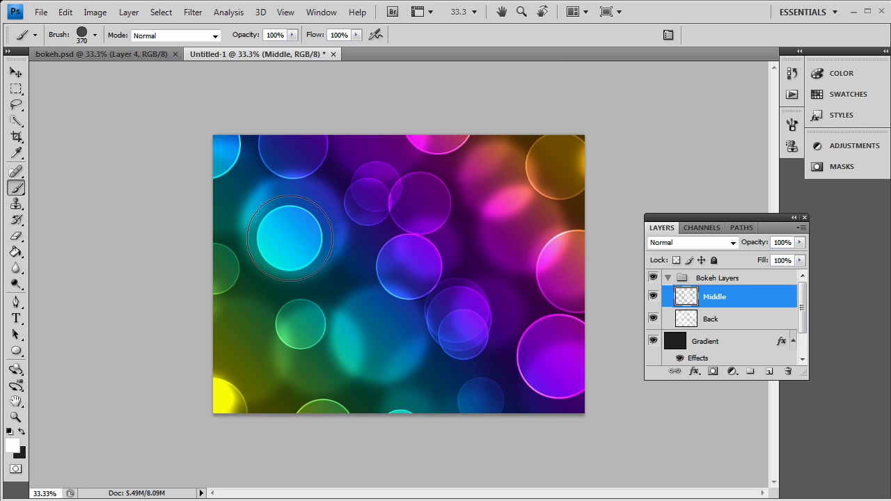
click(474, 247)
click(374, 351)
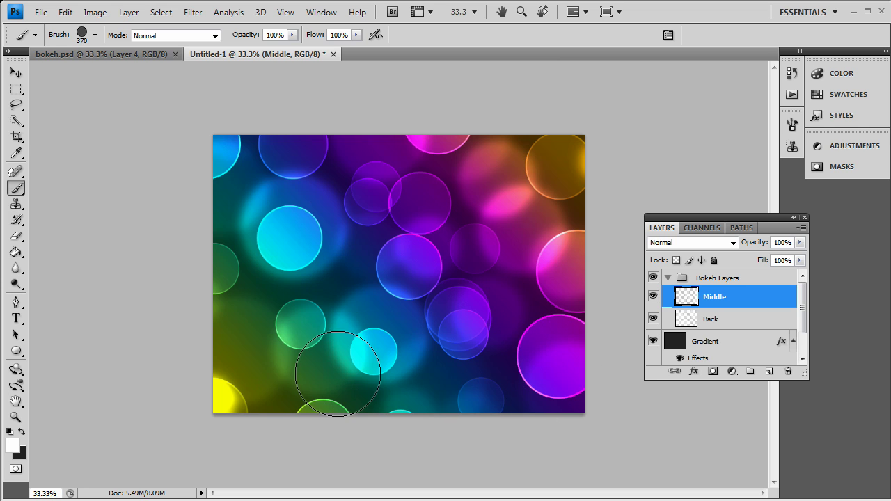
click(245, 339)
click(331, 302)
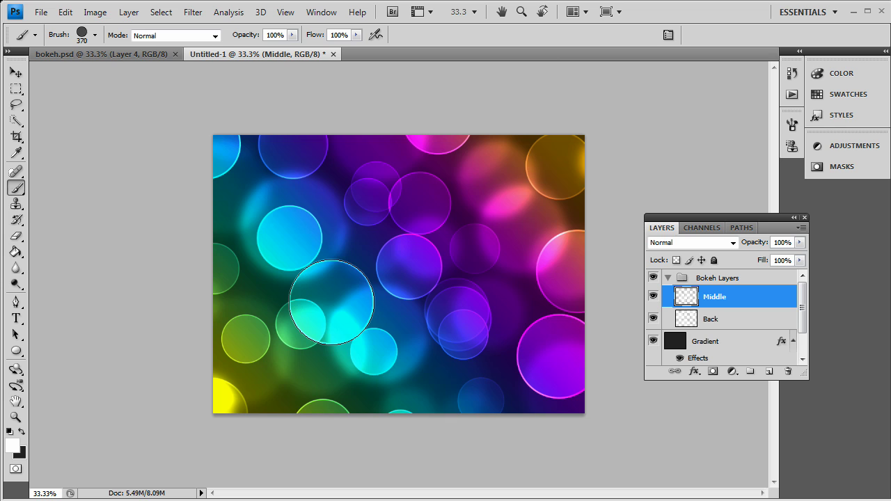
click(490, 194)
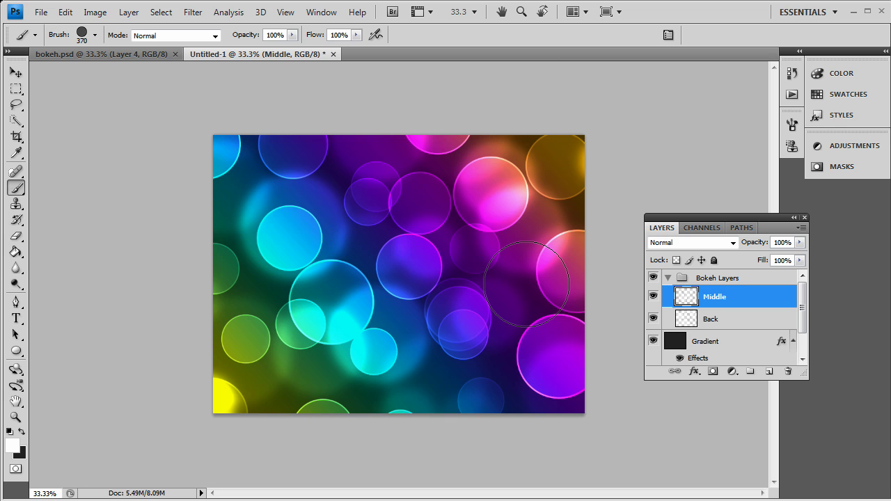
Step: Apply a Gaussian Blur with a radius of 4.5 pixels to the Middle layer
click(192, 12)
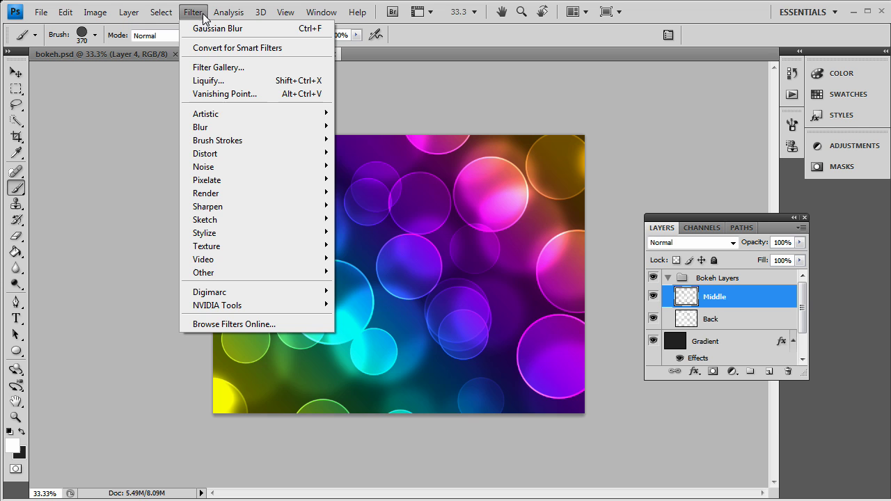
mouse_move(234, 128)
click(372, 180)
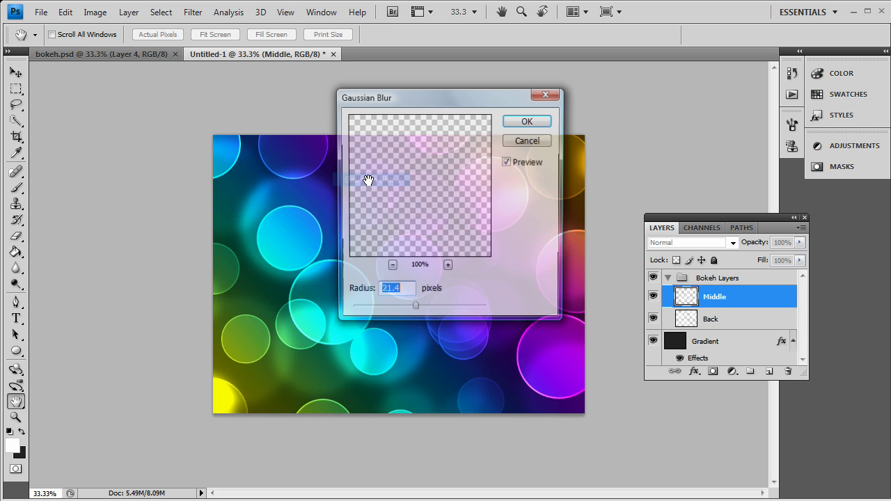
drag(375, 309, 384, 307)
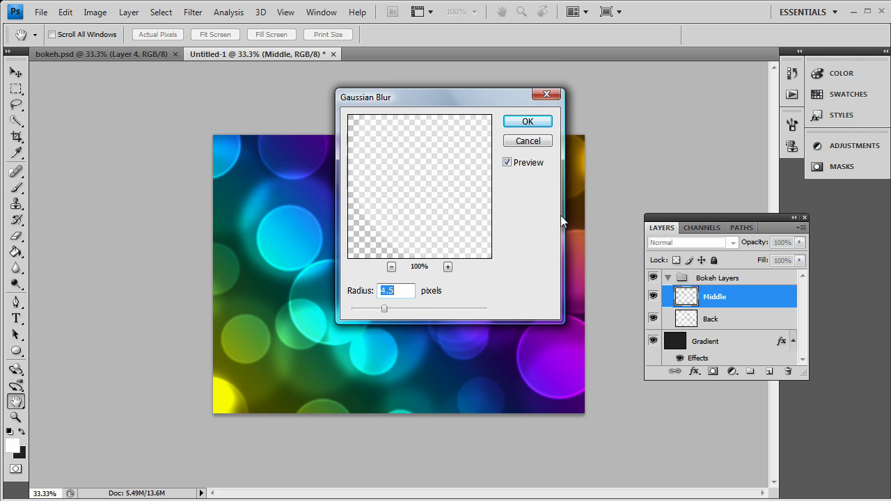
click(536, 119)
Step: Add a new layer above Middle in the Bokeh Layers group and name it Tippity Top
click(769, 373)
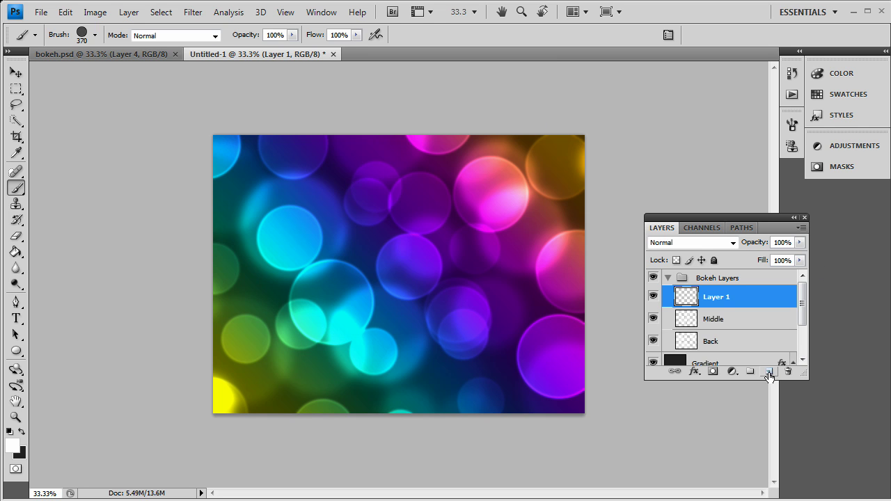
double_click(714, 297)
text(Toppity Top)
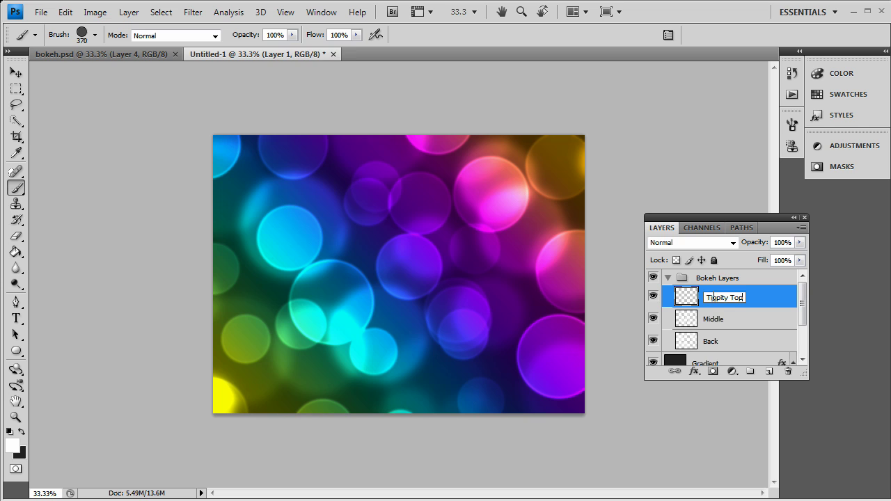
key(Return)
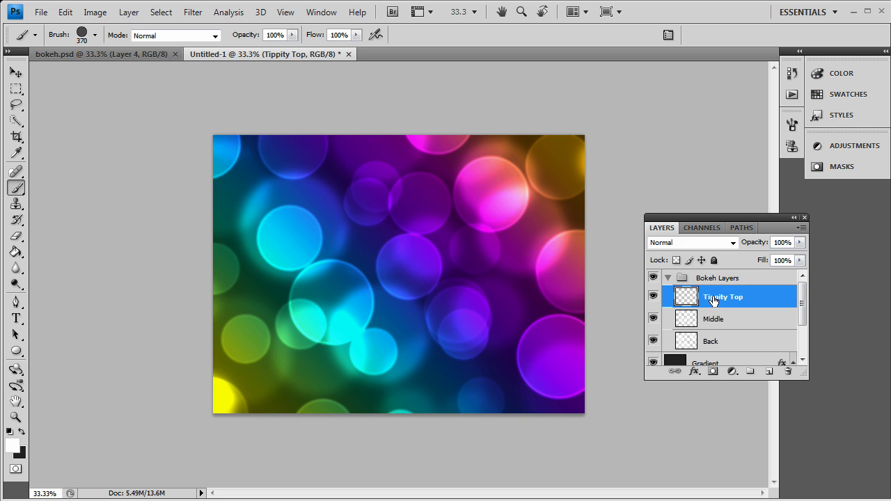
Step: Reduce the circle brush's master diameter to 236 px
click(86, 35)
drag(122, 73, 112, 73)
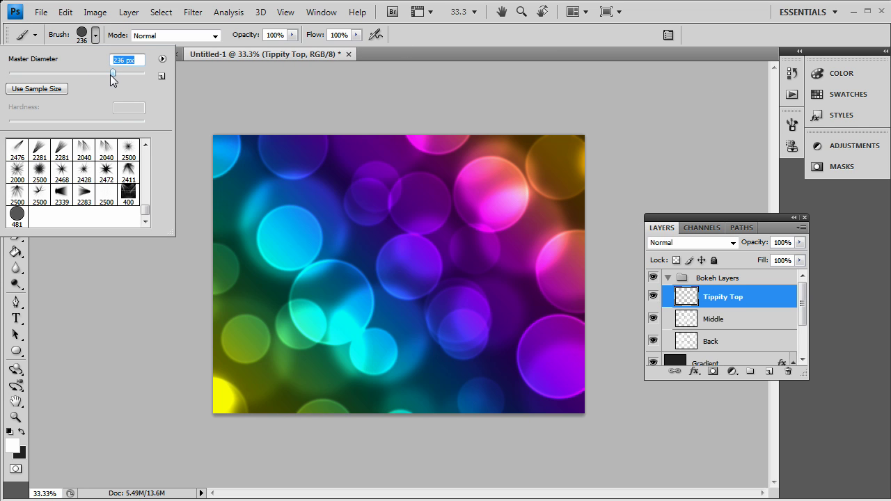
click(552, 53)
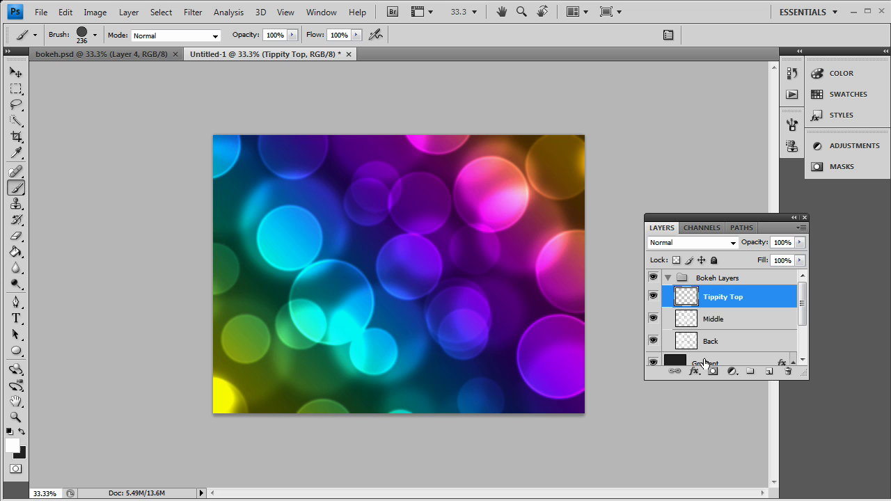
Step: Scatter small circles across the whole canvas on the Tippity Top layer, filling gaps in the upper-left, centre and bottom areas
drag(476, 262, 631, 141)
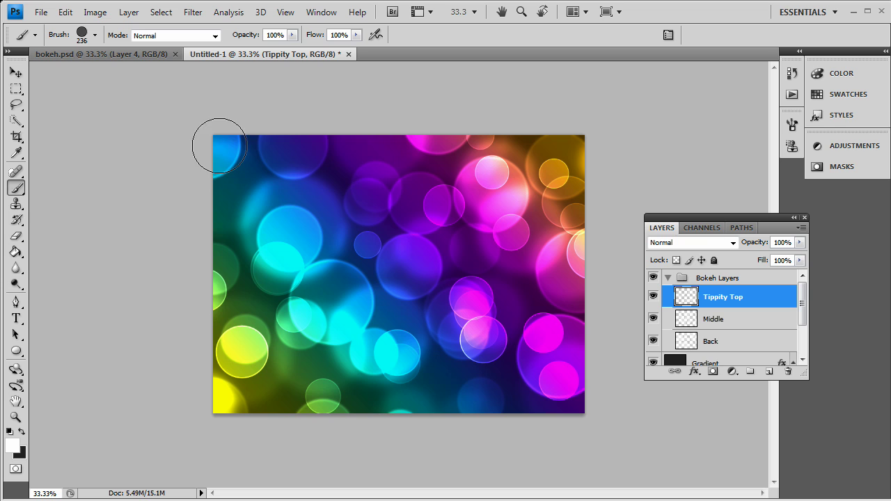
click(239, 200)
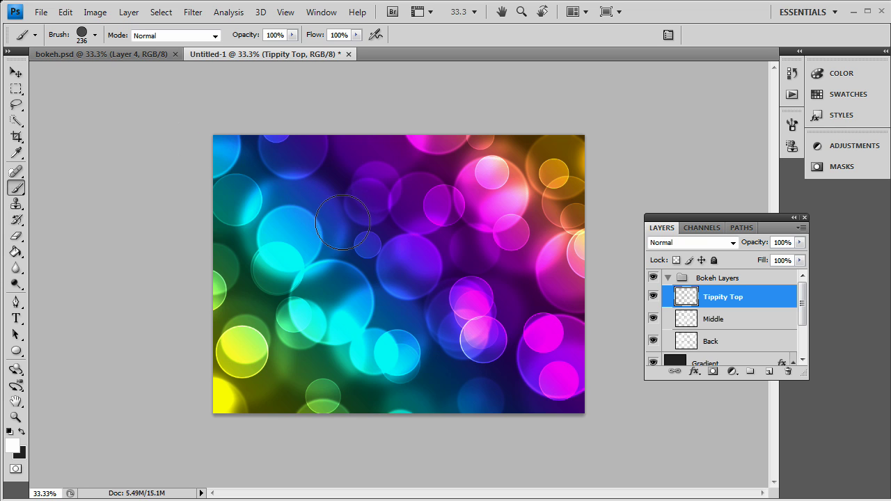
click(343, 222)
click(389, 289)
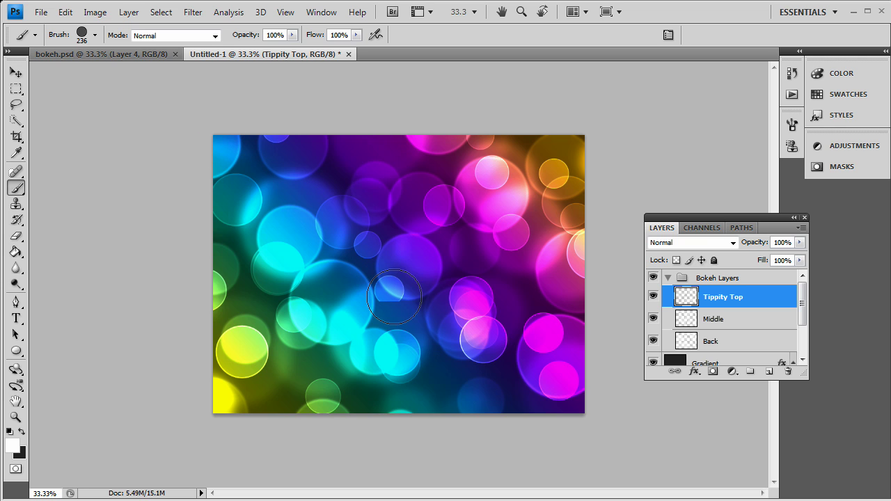
click(462, 396)
click(350, 165)
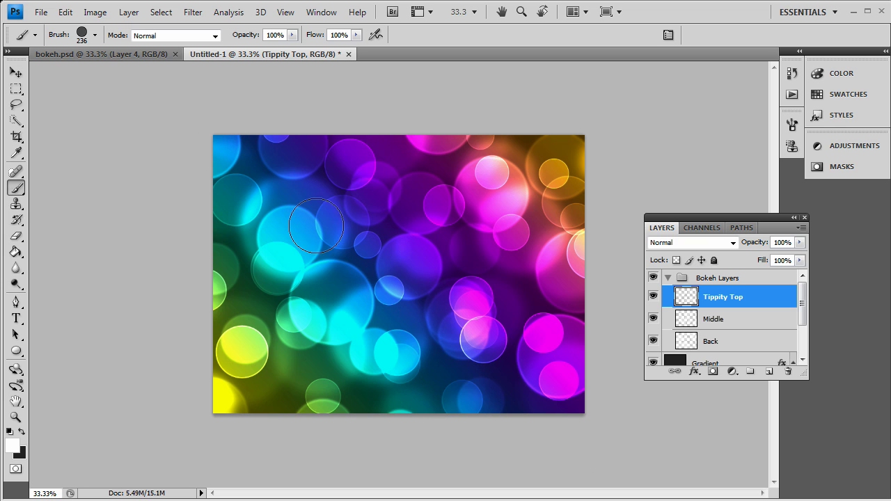
click(302, 186)
click(377, 400)
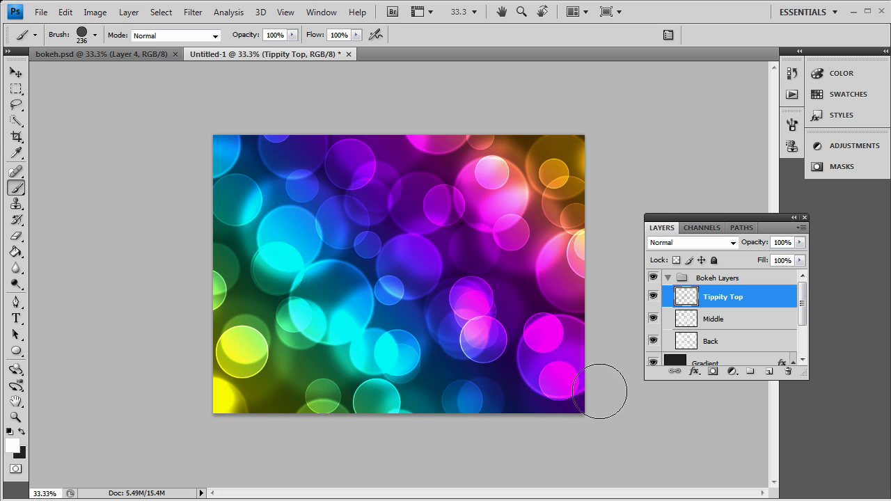